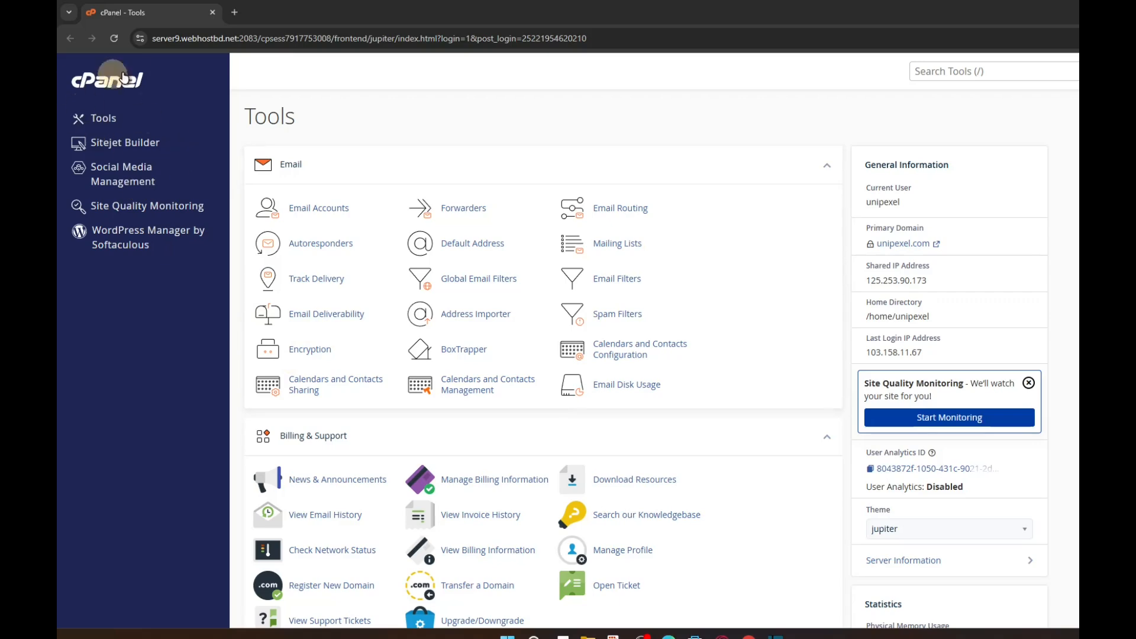
Open the File Manager from the Files tools and expand the public_html folder in the directory tree.
{"action": "scroll", "coordinate": [322, 154], "scroll_direction": "down", "scroll_amount": 8}
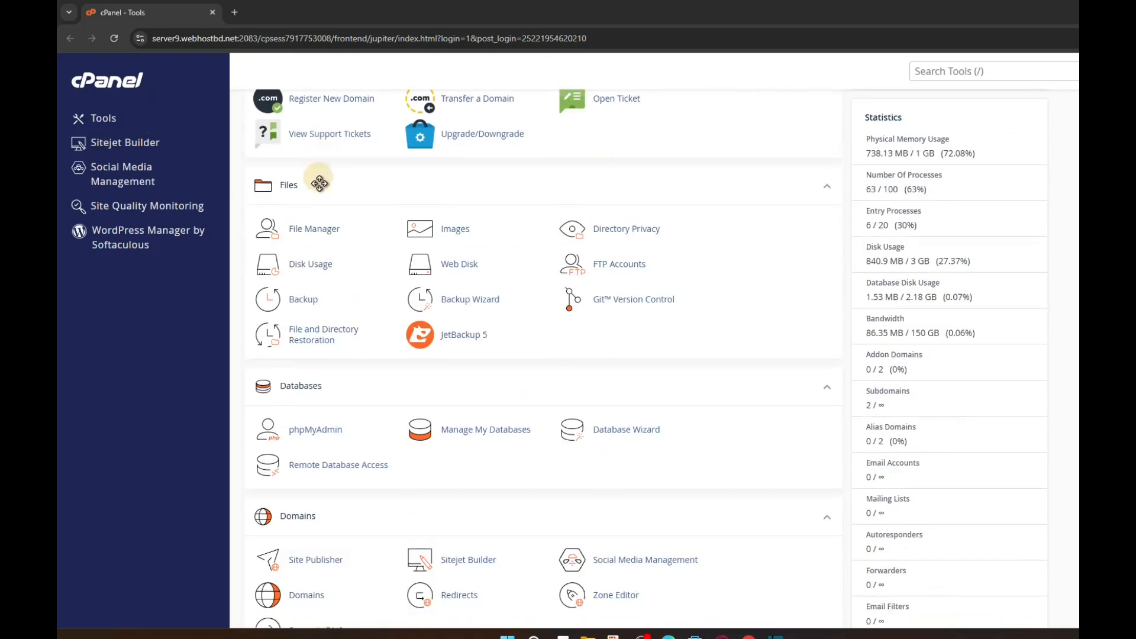
{"action": "left_click", "coordinate": [310, 237]}
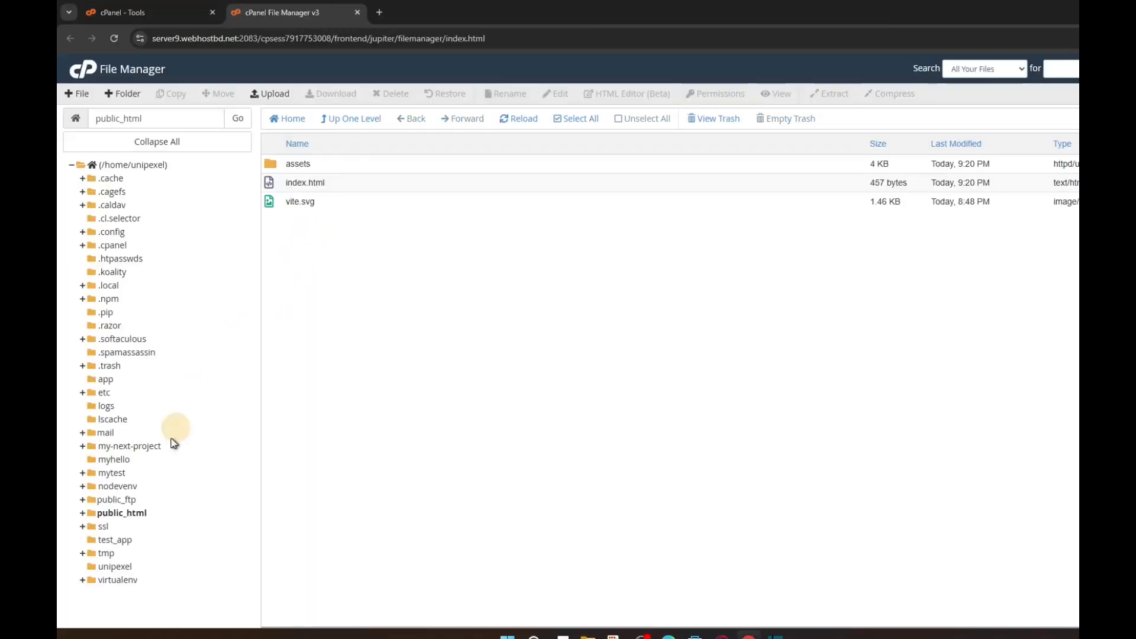
{"action": "left_click", "coordinate": [131, 517]}
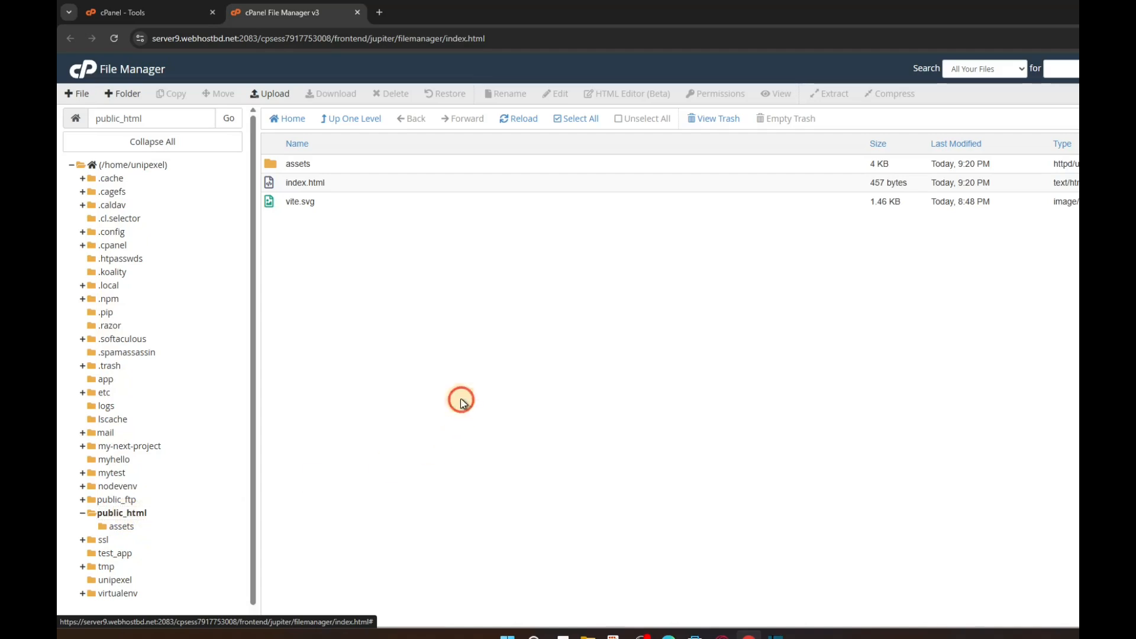
Move everything in public_html (assets, index.html and vite.svg) to the trash.
{"action": "left_click_drag", "start_coordinate": [423, 269], "coordinate": [357, 172]}
{"action": "left_click", "coordinate": [381, 261]}
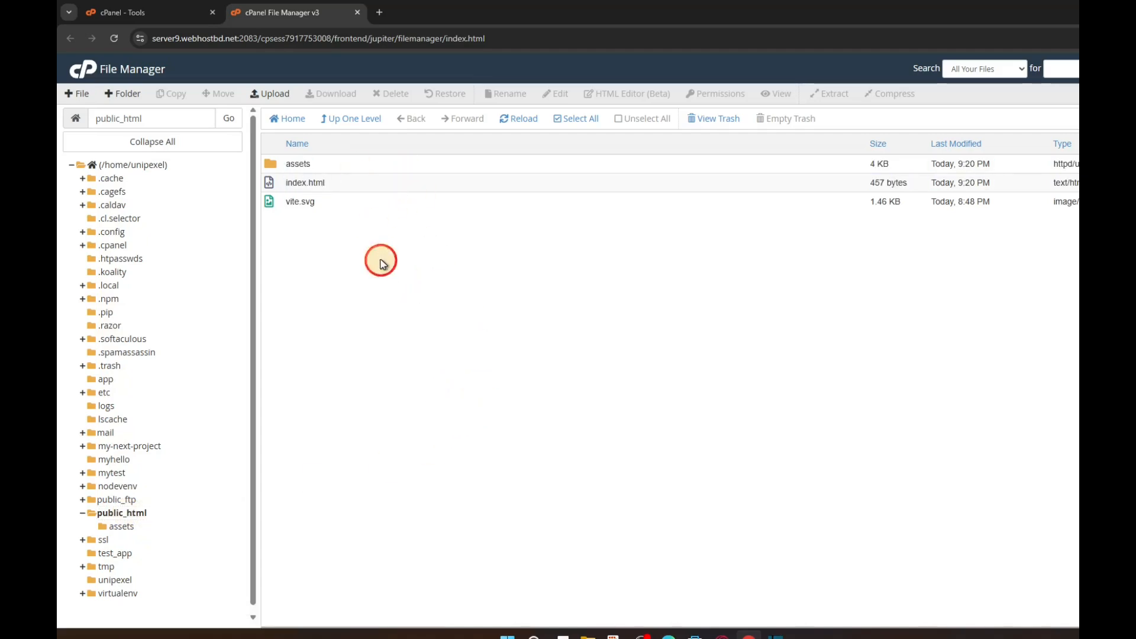
{"action": "left_click", "coordinate": [583, 123]}
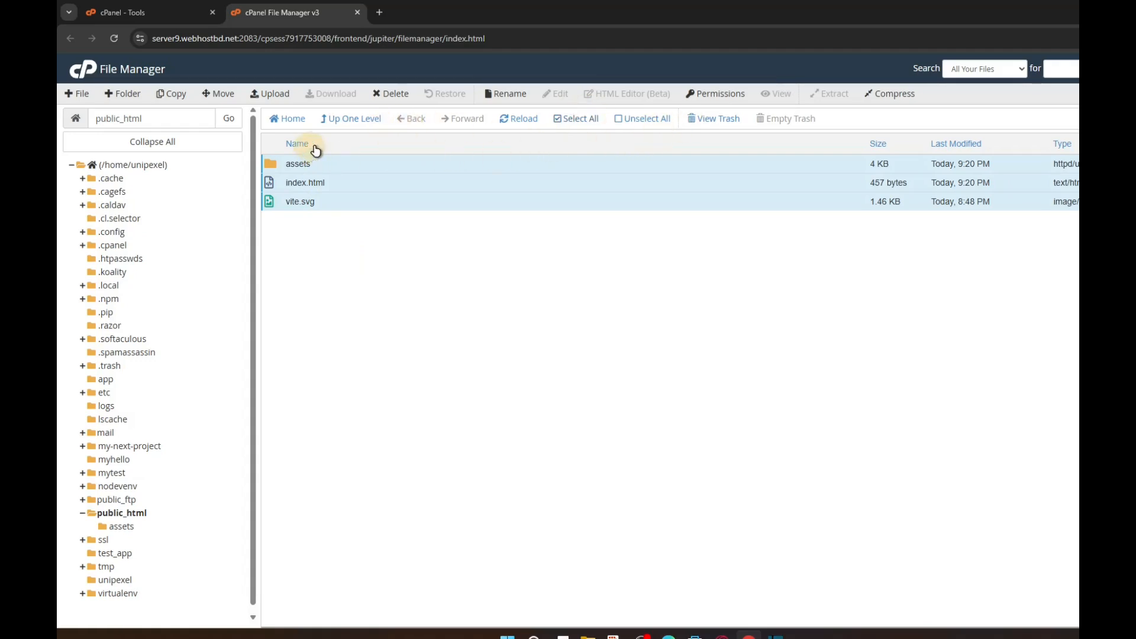
{"action": "left_click", "coordinate": [384, 93]}
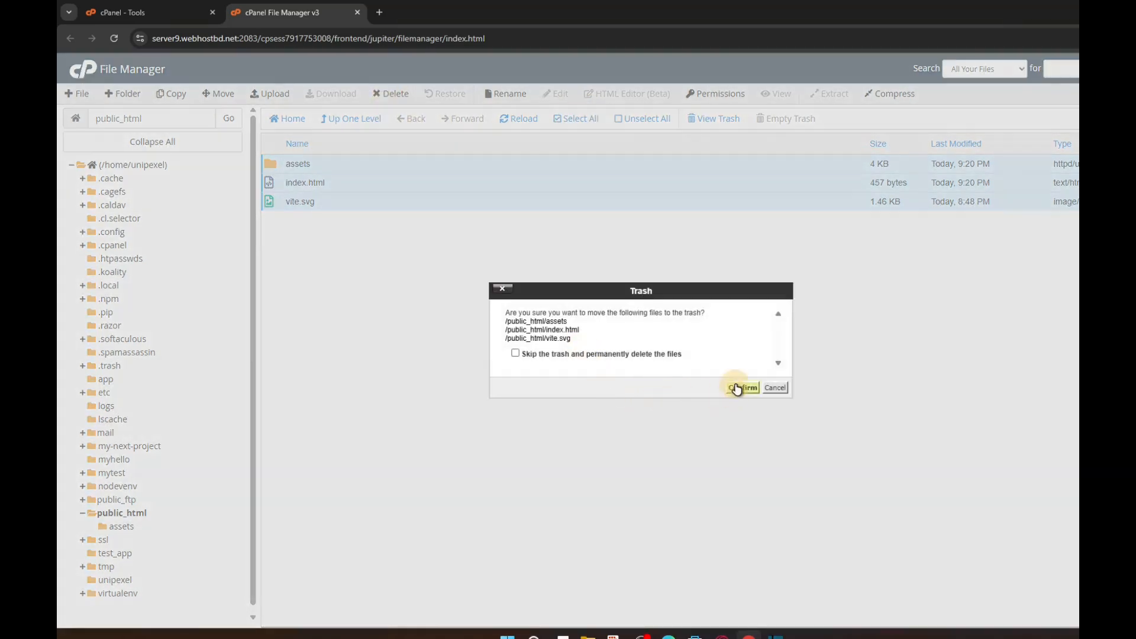
{"action": "left_click", "coordinate": [737, 389]}
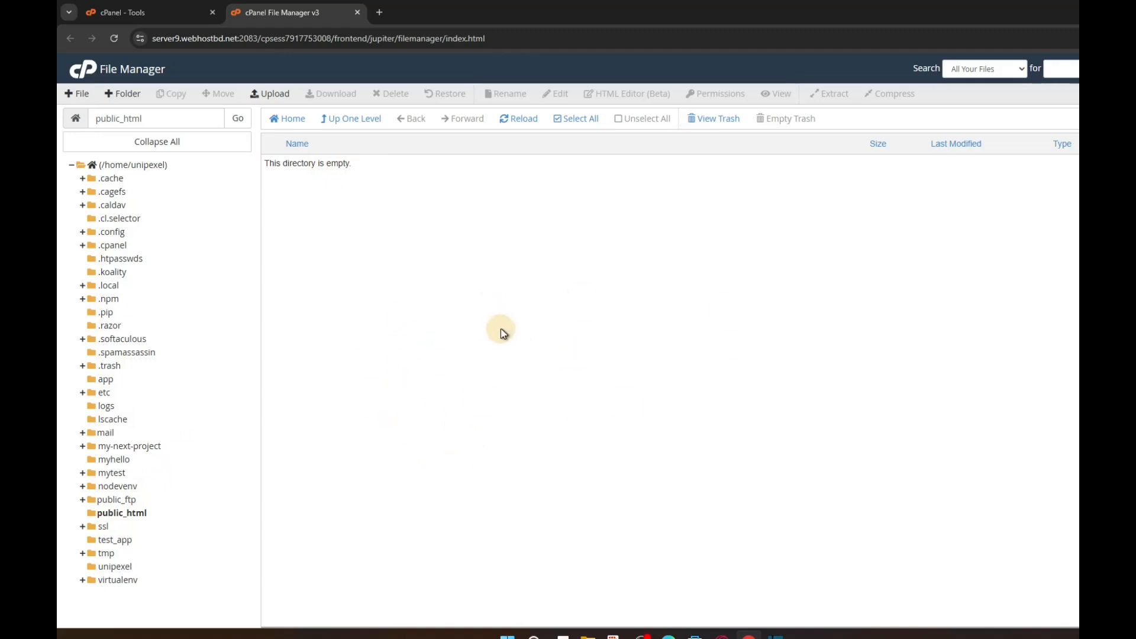
Open the file upload page for the public_html folder.
{"action": "left_click", "coordinate": [285, 100]}
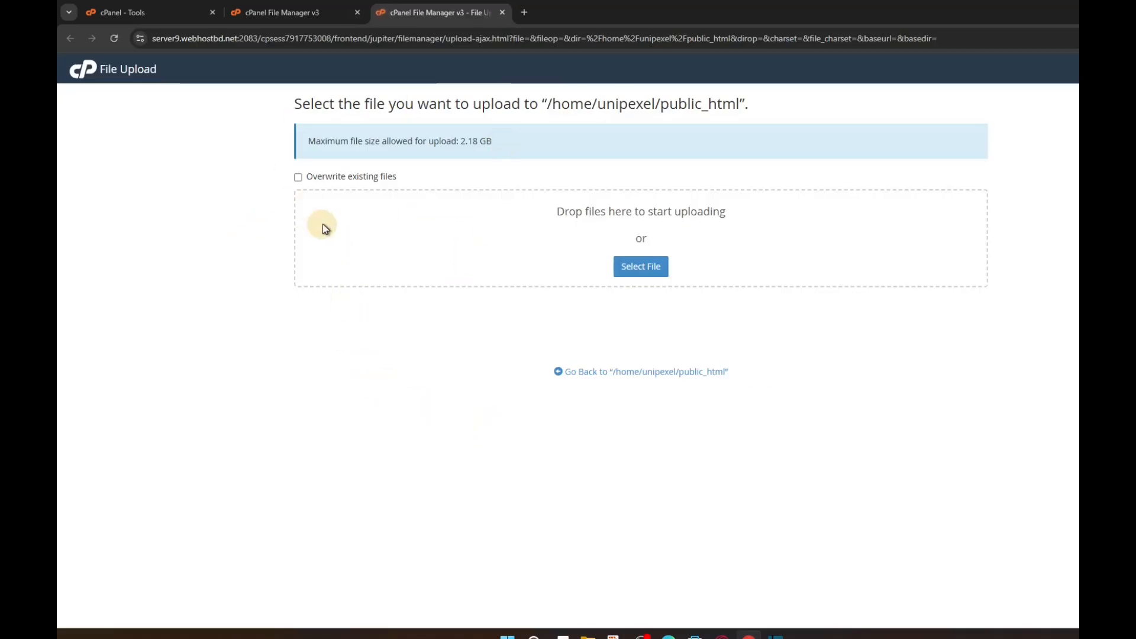
{"action": "left_click", "coordinate": [640, 271]}
{"action": "left_click", "coordinate": [424, 270]}
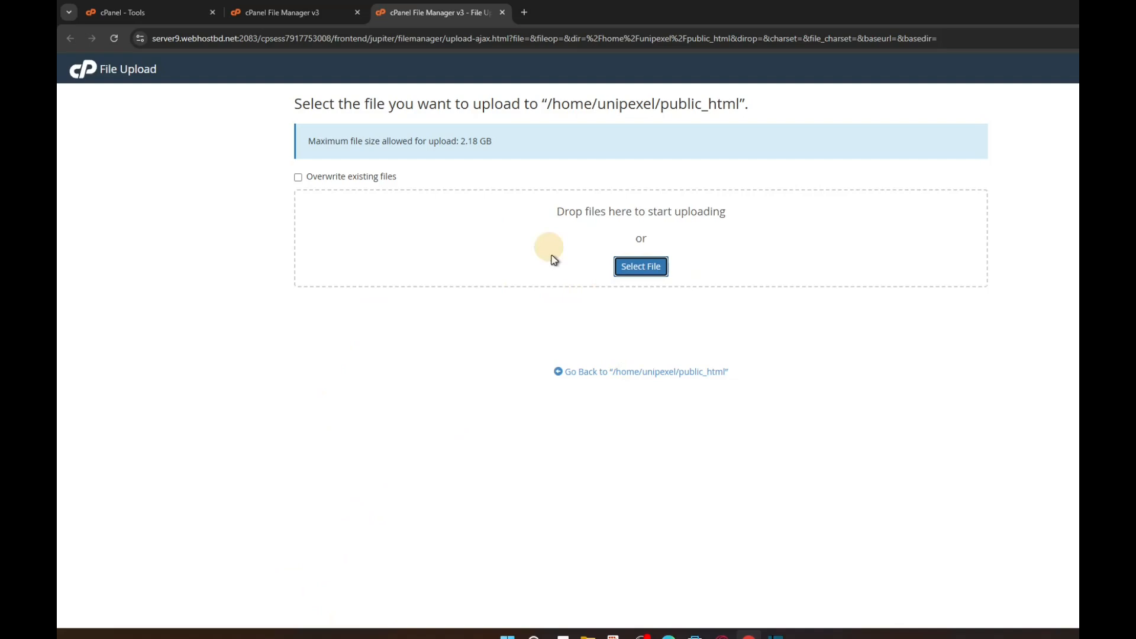
Switch to File Explorer and look in the test-angular project folder, including its dist folder.
{"action": "left_click", "coordinate": [588, 636]}
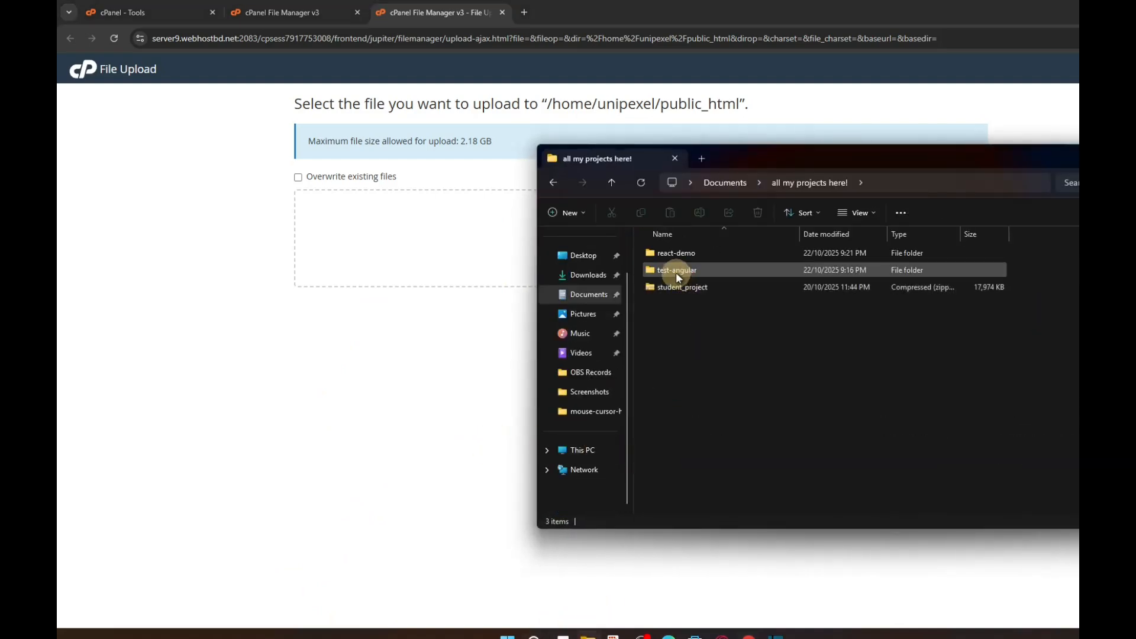
{"action": "left_click", "coordinate": [677, 271]}
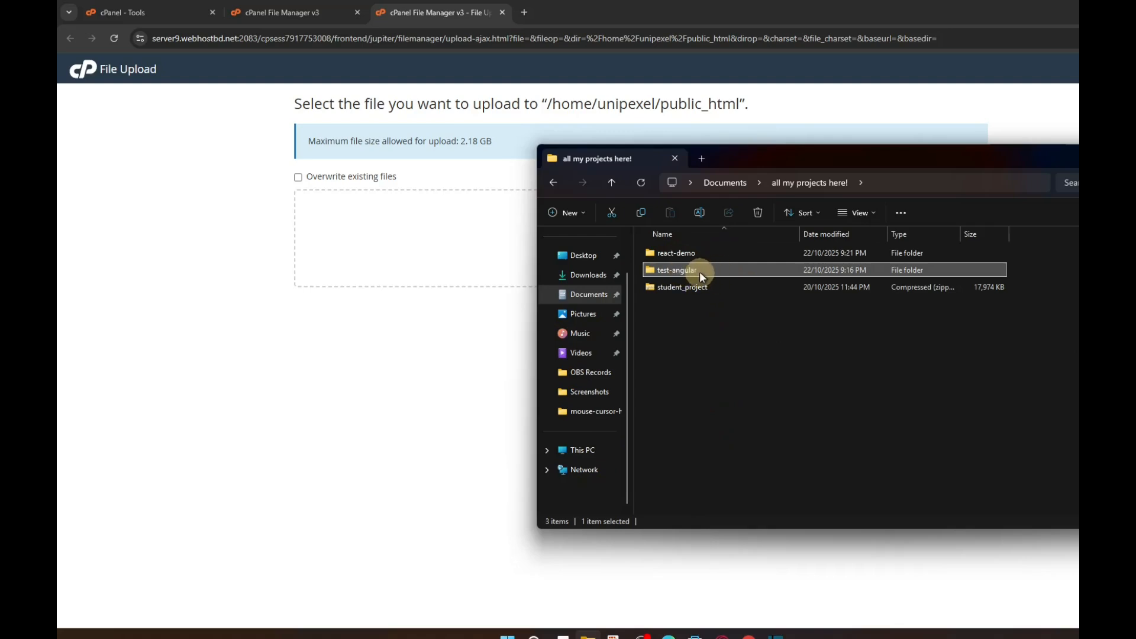
{"action": "double_click", "coordinate": [700, 272]}
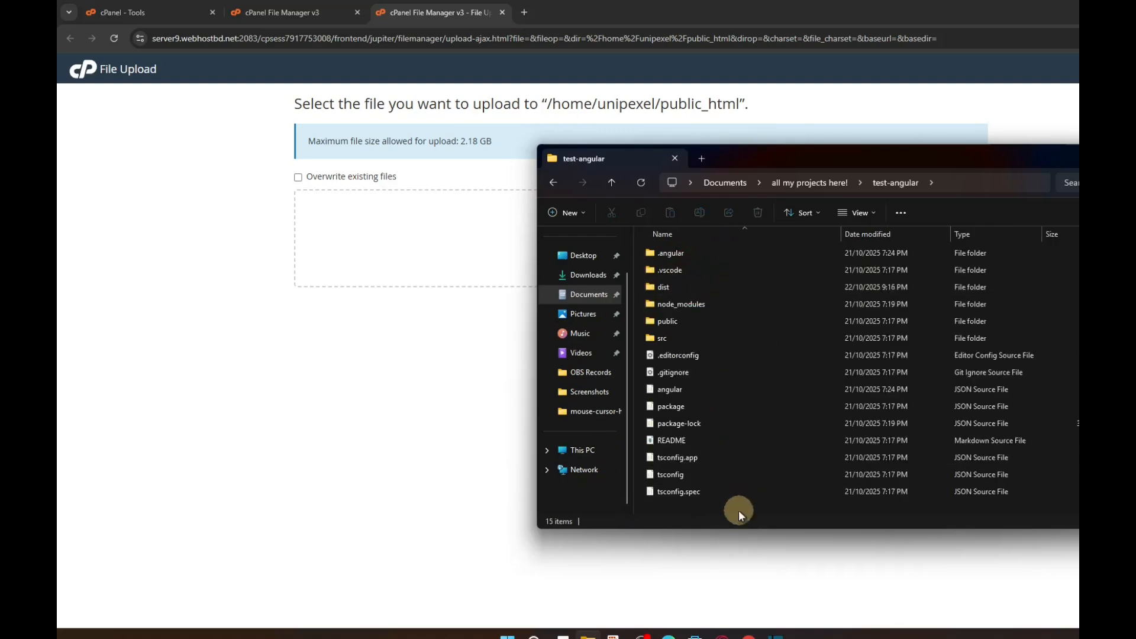
{"action": "left_click", "coordinate": [670, 255]}
{"action": "left_click", "coordinate": [697, 276], "text": "ctrl"}
{"action": "left_click", "coordinate": [663, 289]}
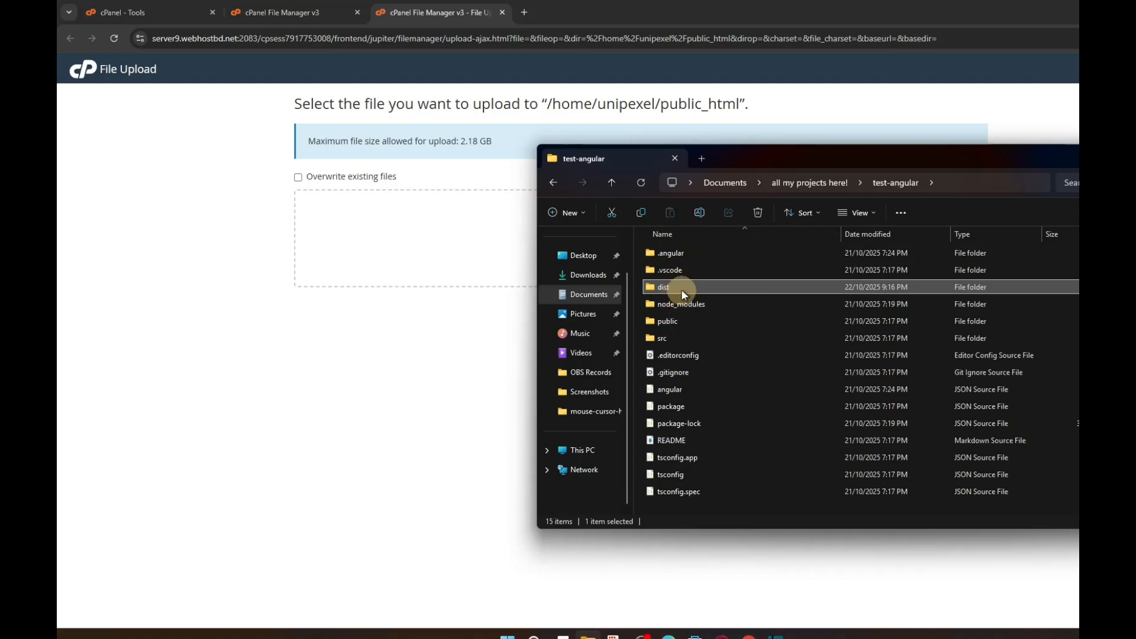
{"action": "double_click", "coordinate": [708, 286]}
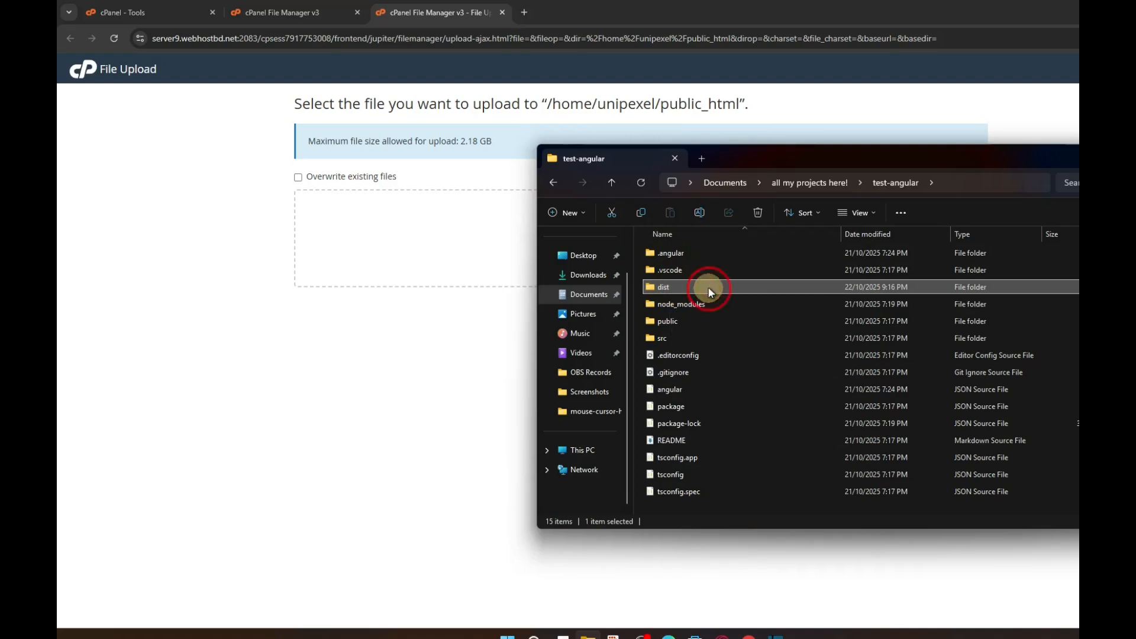
Open a Command Prompt in the test-angular project folder and enlarge its text.
{"action": "left_click", "coordinate": [554, 183]}
{"action": "left_click", "coordinate": [975, 180]}
{"action": "left_click", "coordinate": [637, 240]}
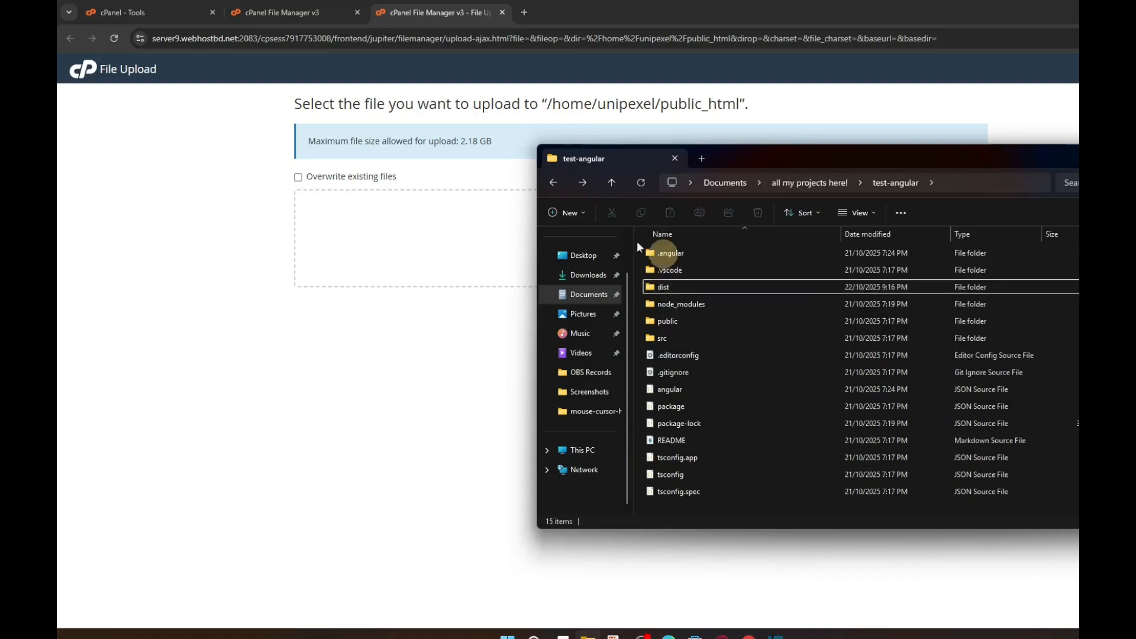
{"action": "left_click", "coordinate": [616, 181]}
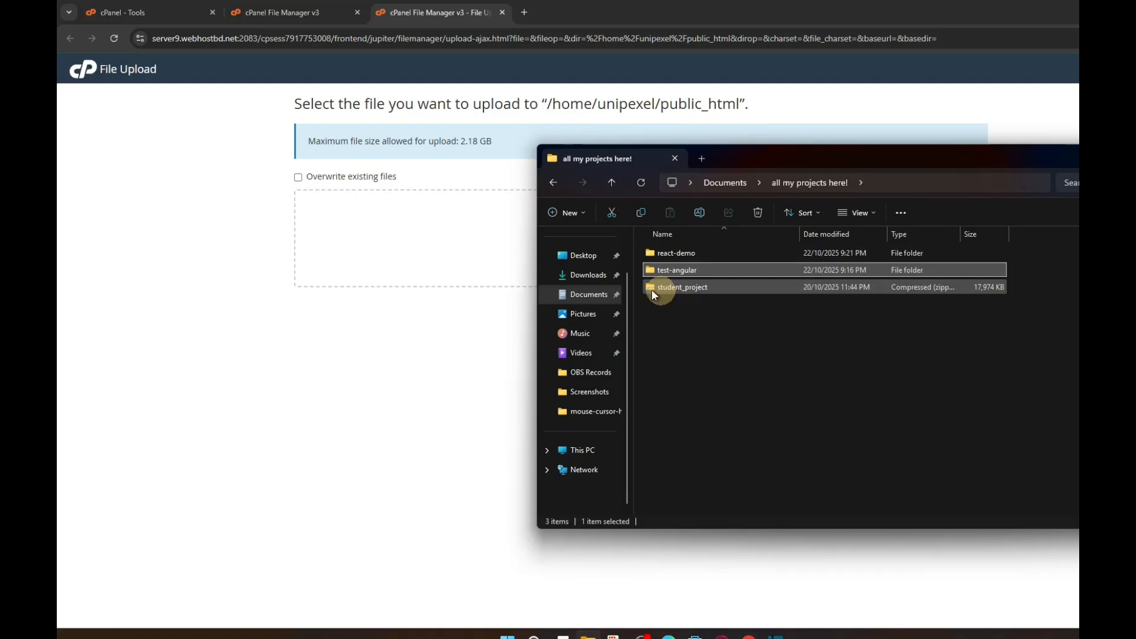
{"action": "double_click", "coordinate": [698, 272]}
{"action": "left_click", "coordinate": [965, 180]}
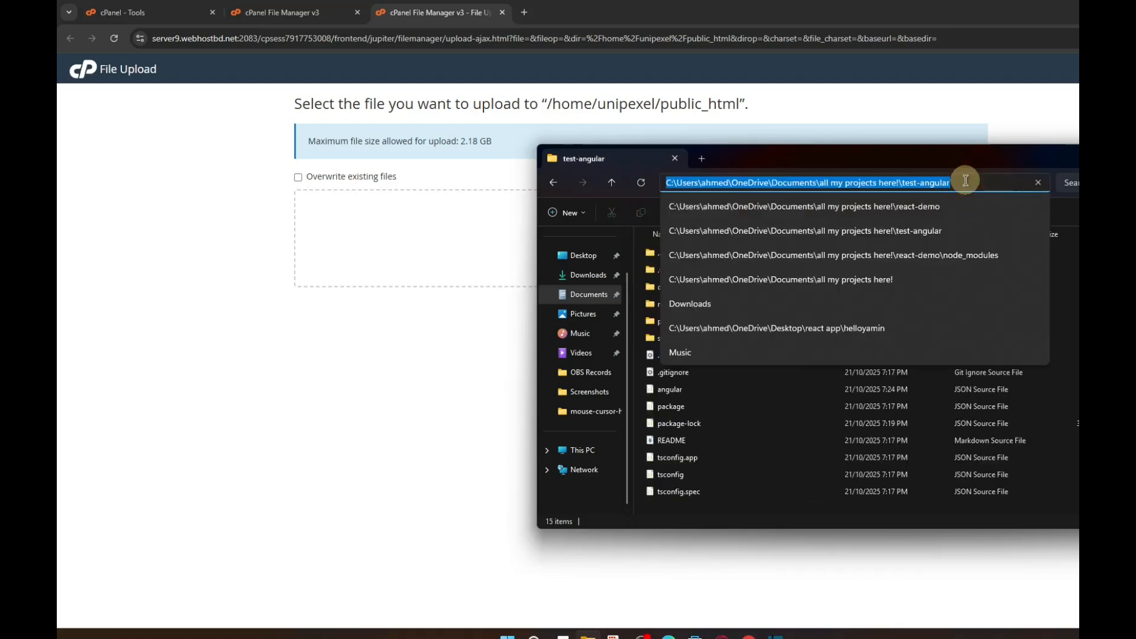
{"action": "type", "text": "cmd"}
{"action": "key", "text": "Return"}
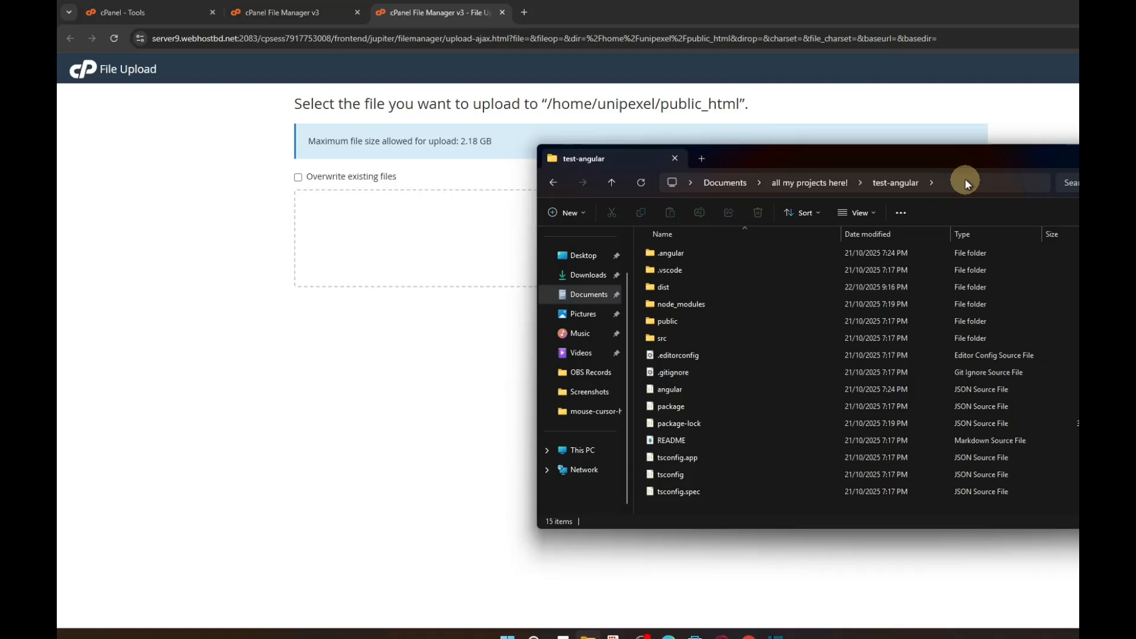
{"action": "scroll", "coordinate": [497, 201], "scroll_direction": "up", "scroll_amount": 4, "text": "ctrl"}
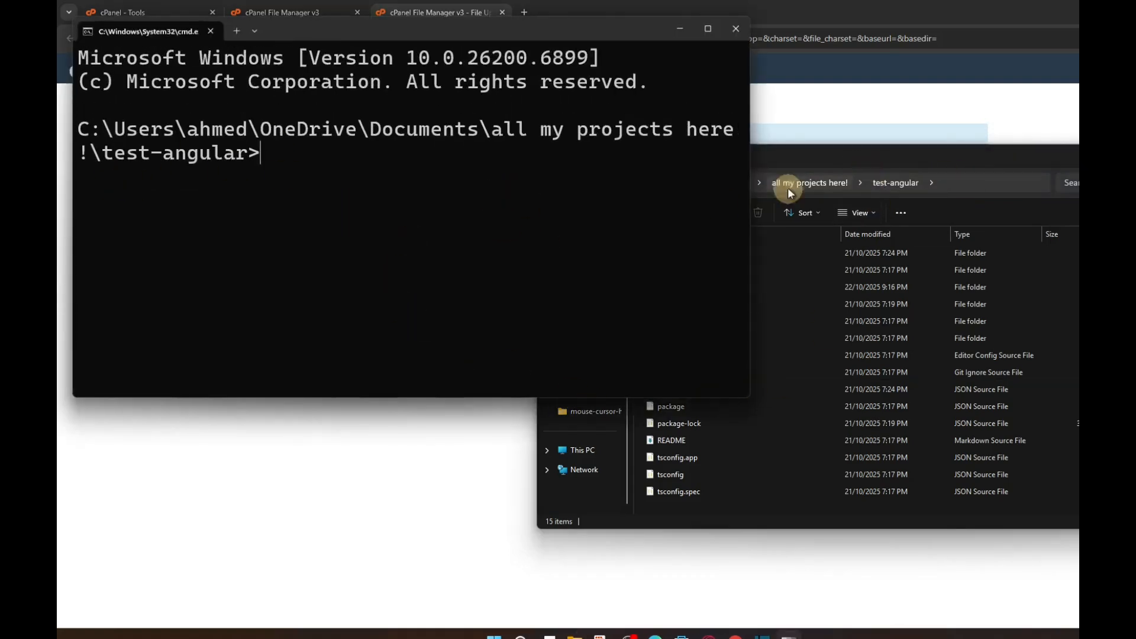
Enter the command "ng build --configuration production" for the test-angular project without running it, and close the Command Prompt.
{"action": "left_click", "coordinate": [837, 163]}
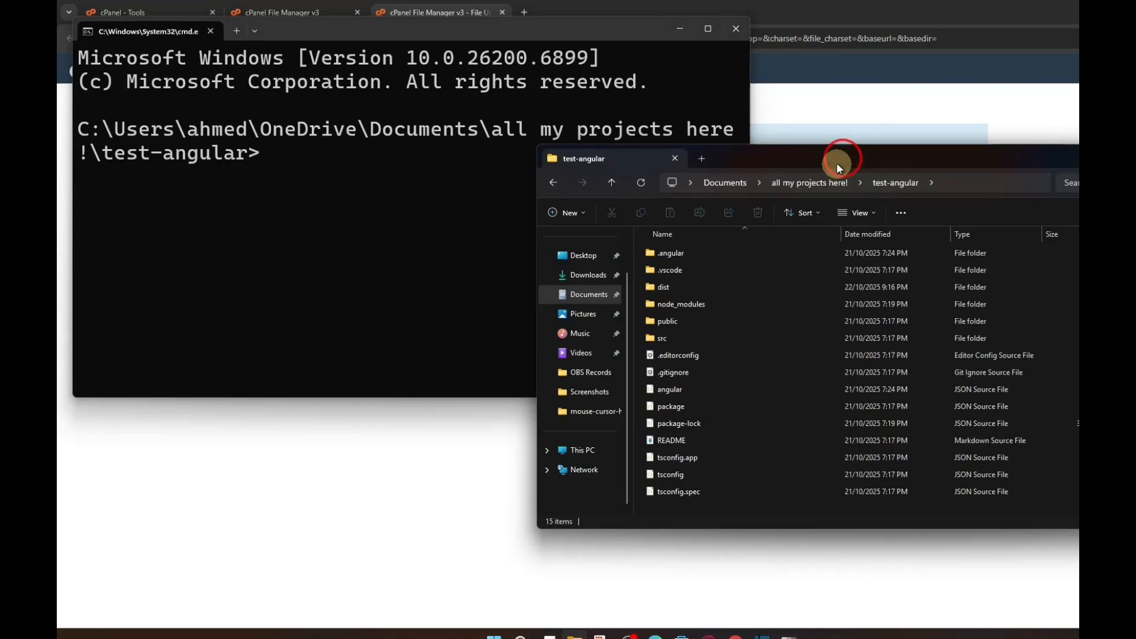
{"action": "left_click", "coordinate": [672, 291]}
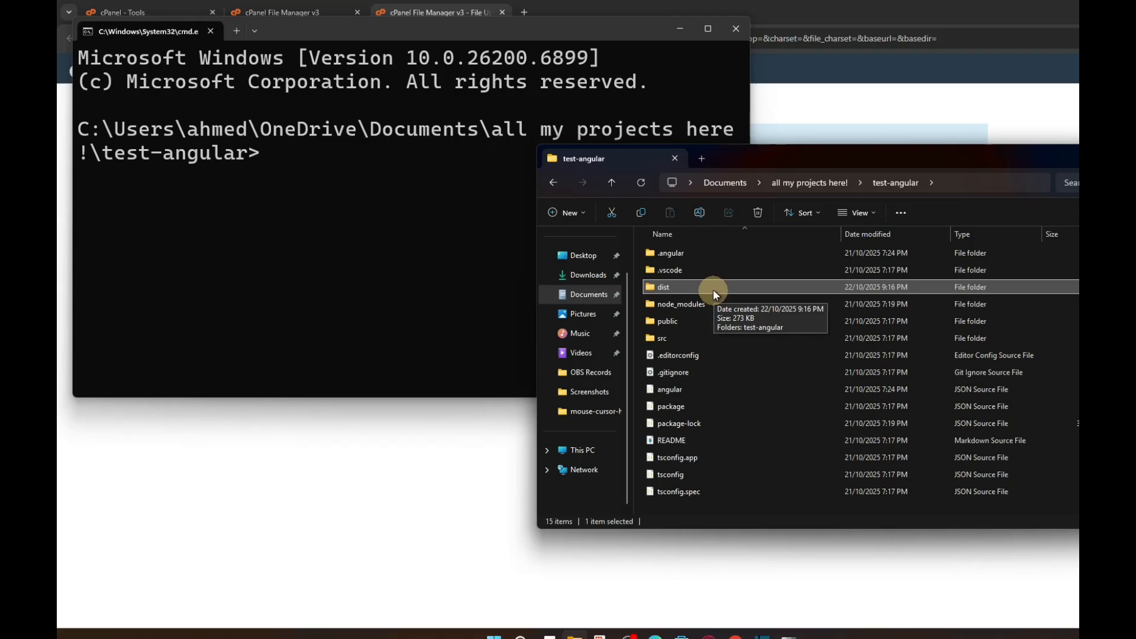
{"action": "left_click", "coordinate": [414, 246]}
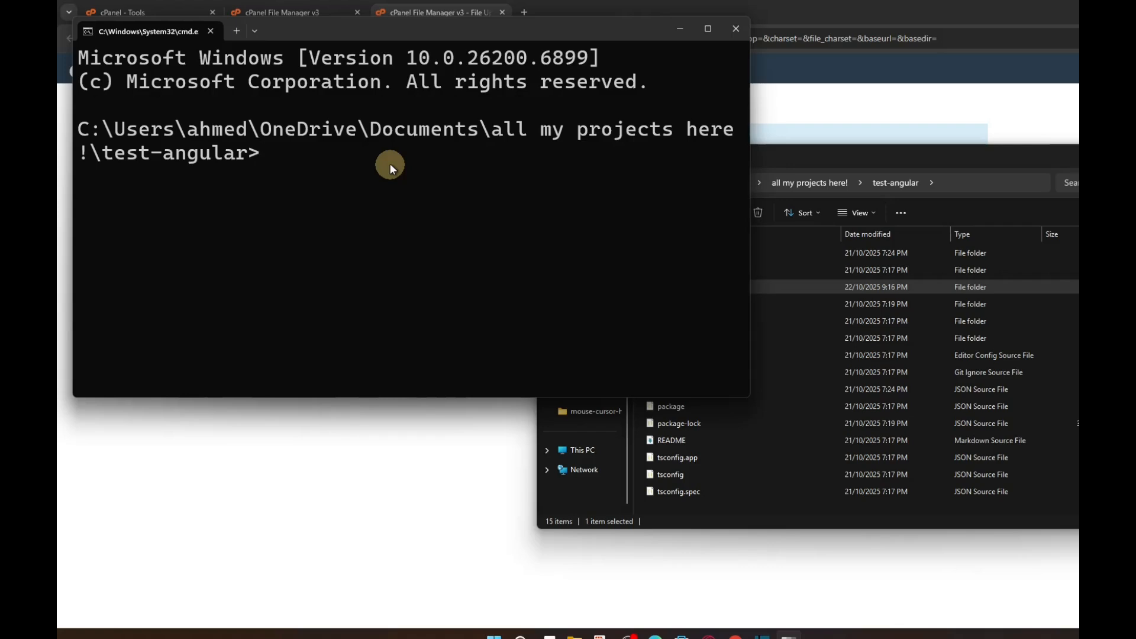
{"action": "type", "text": "ng"}
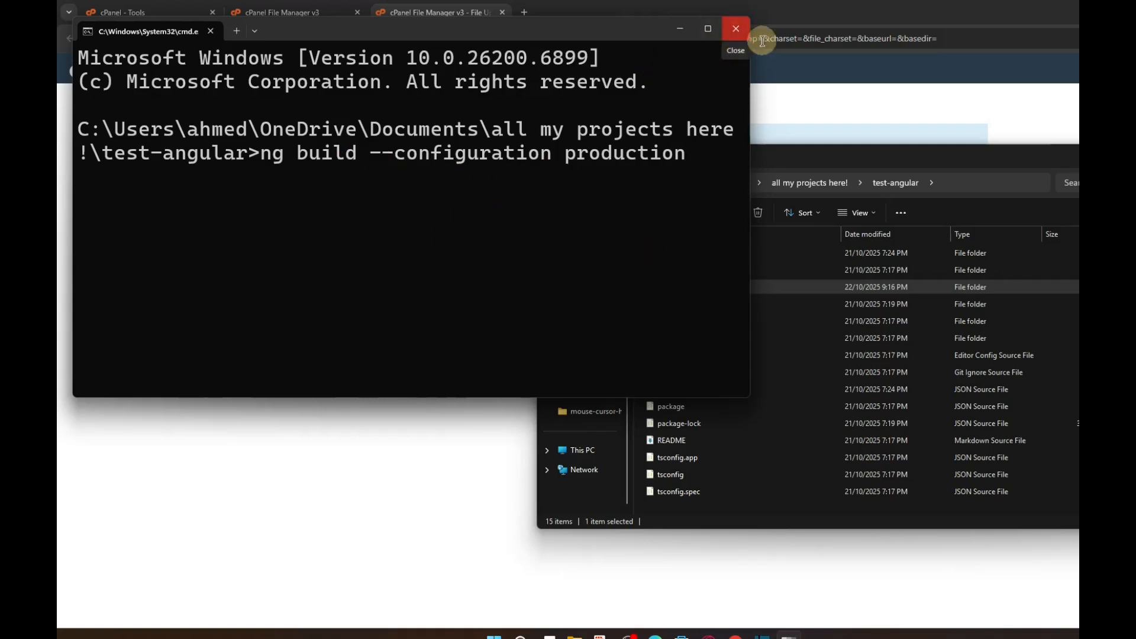
{"action": "left_click", "coordinate": [736, 28]}
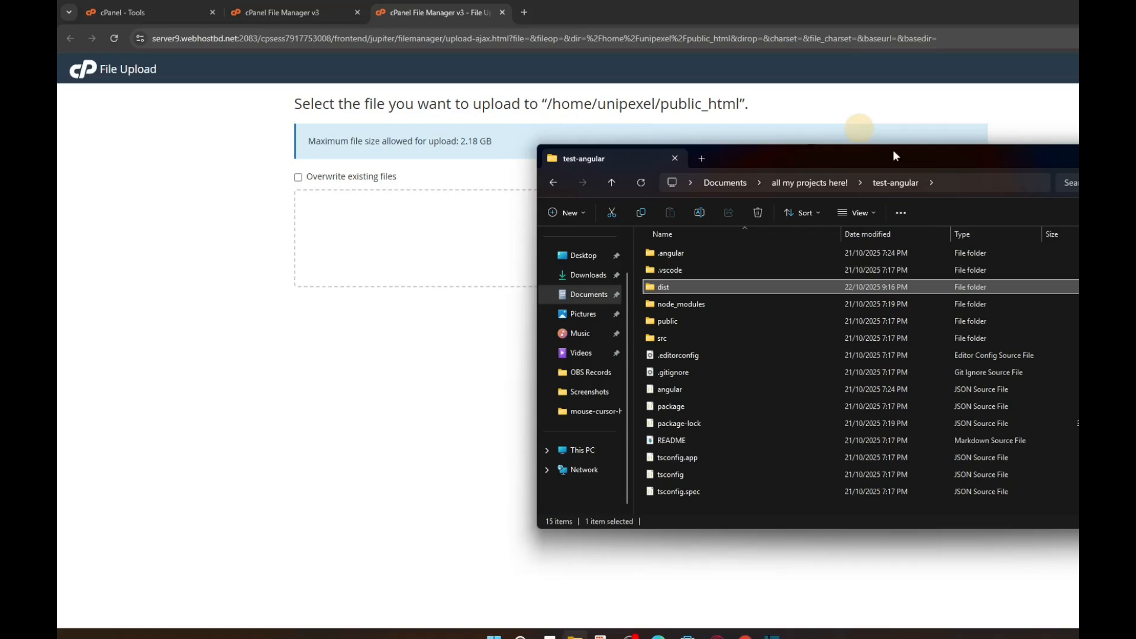
Open the browser folder inside dist\test-angular of the project.
{"action": "double_click", "coordinate": [703, 286]}
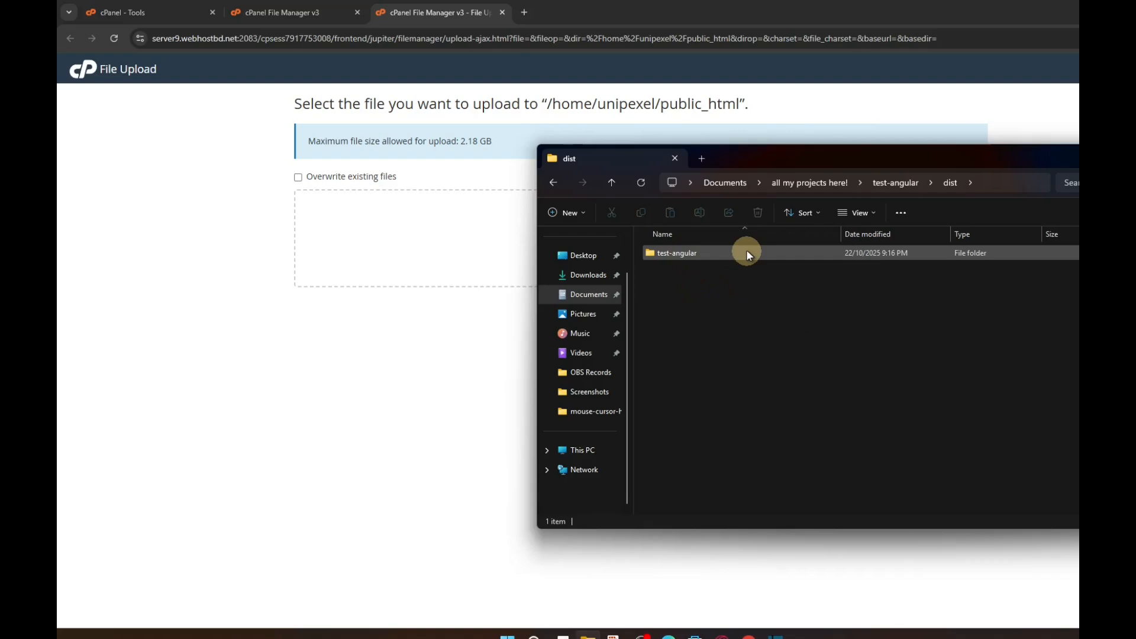
{"action": "double_click", "coordinate": [744, 253]}
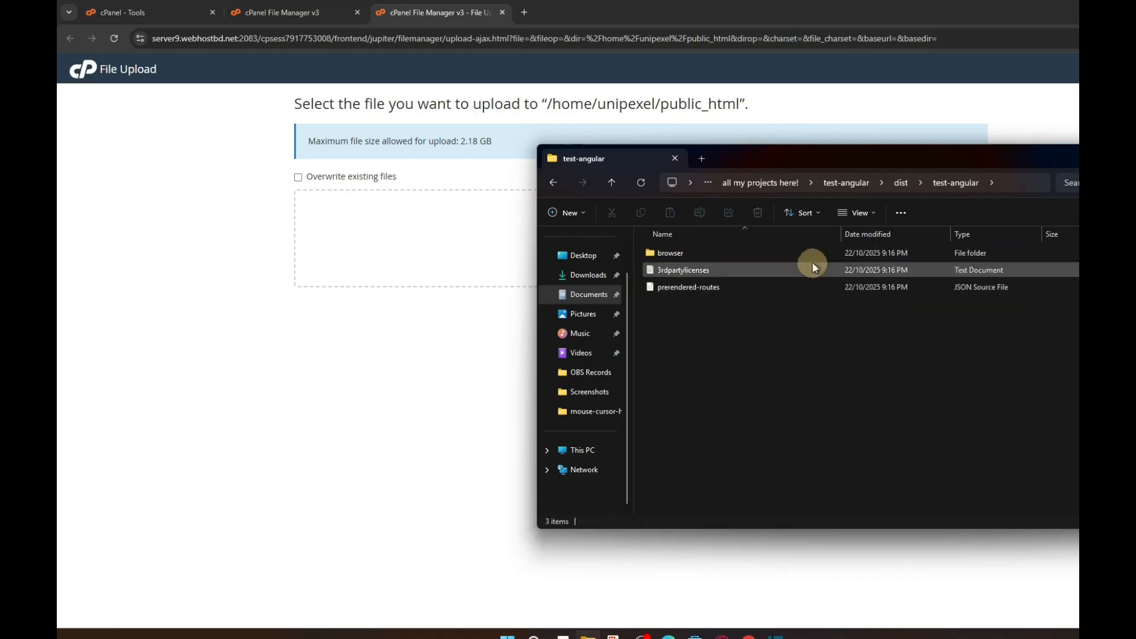
{"action": "double_click", "coordinate": [702, 253]}
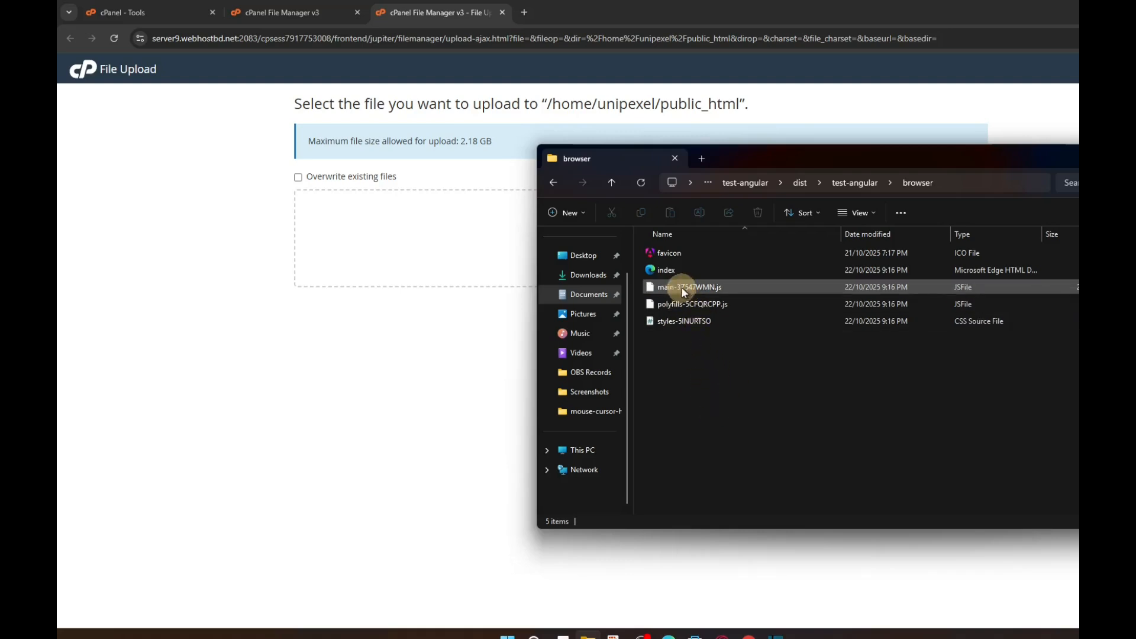
Compress all files in the browser folder into a ZIP archive named myangu.
{"action": "left_click", "coordinate": [672, 271]}
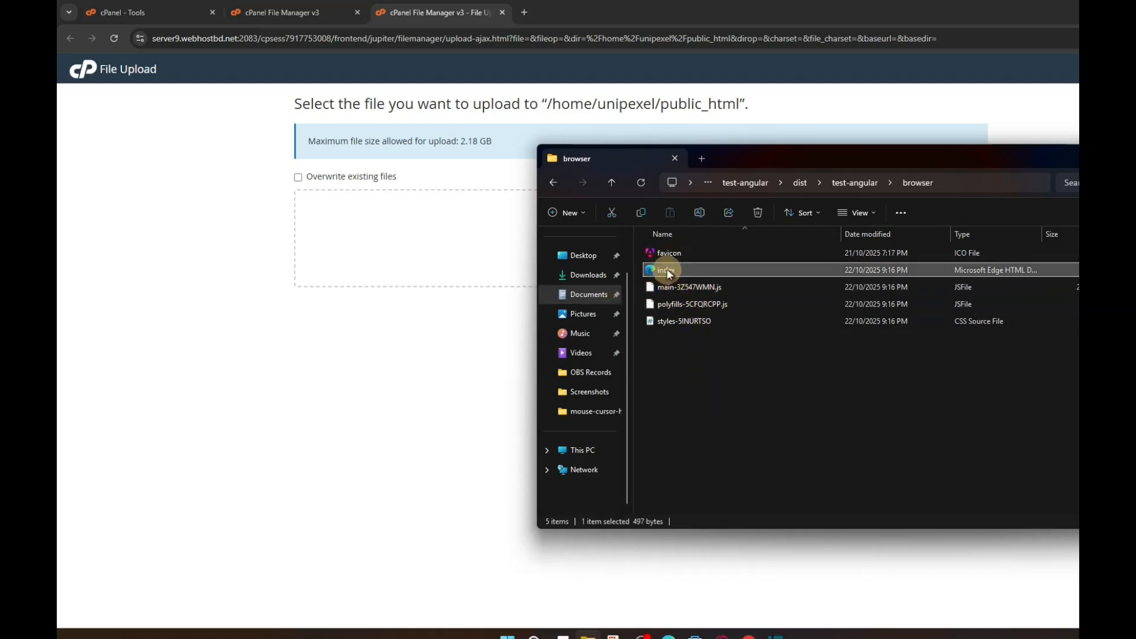
{"action": "left_click_drag", "start_coordinate": [748, 381], "coordinate": [673, 251]}
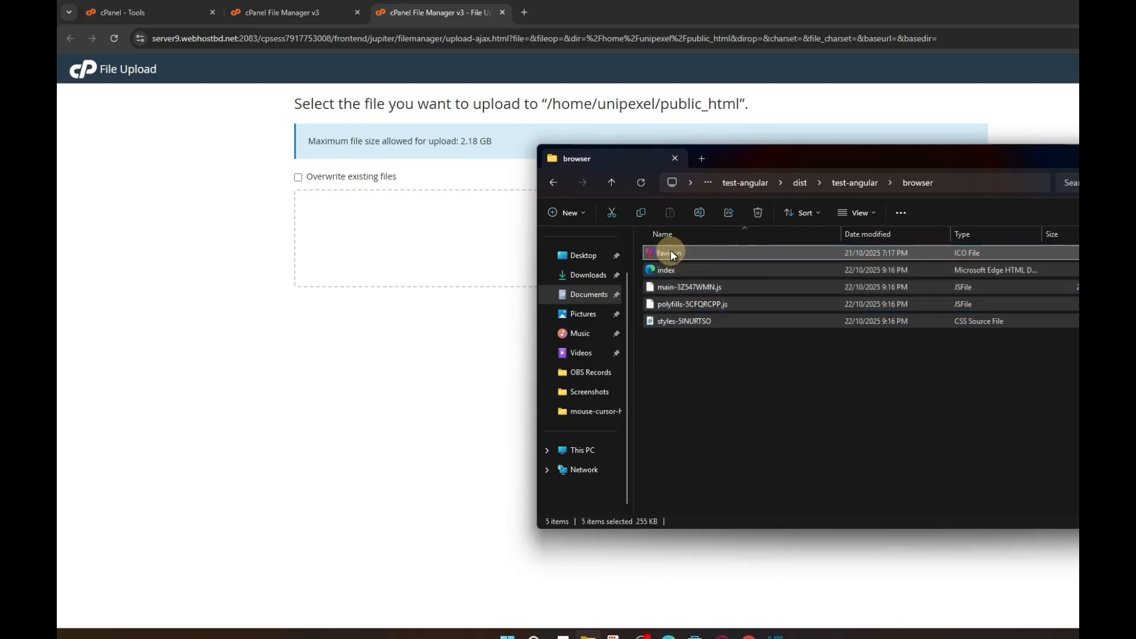
{"action": "right_click", "coordinate": [671, 252]}
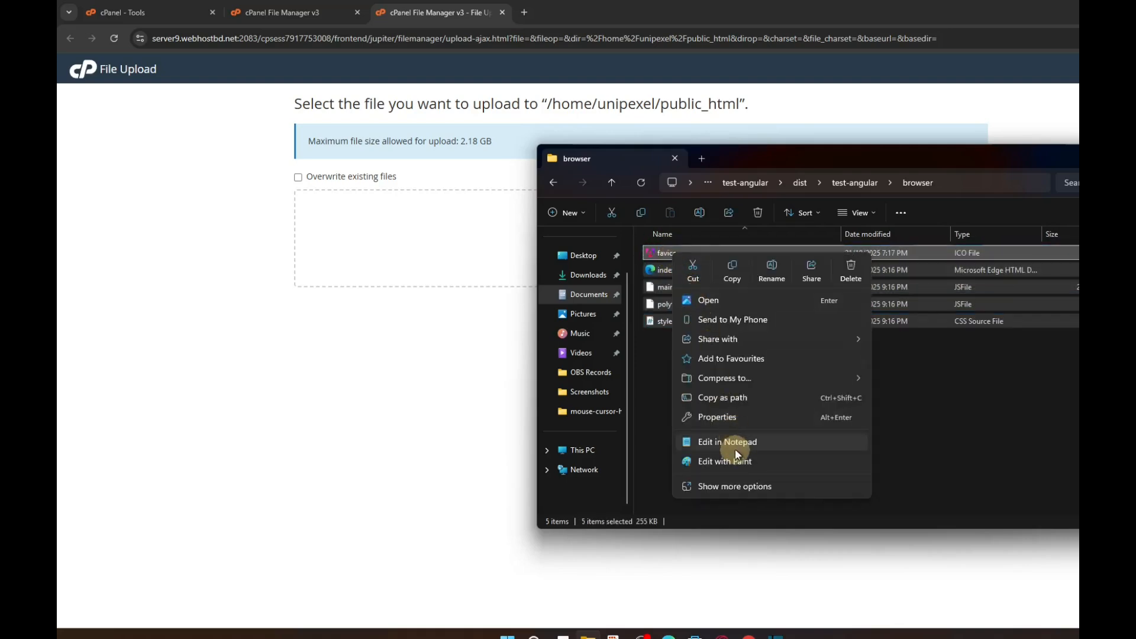
{"action": "mouse_move", "coordinate": [744, 378]}
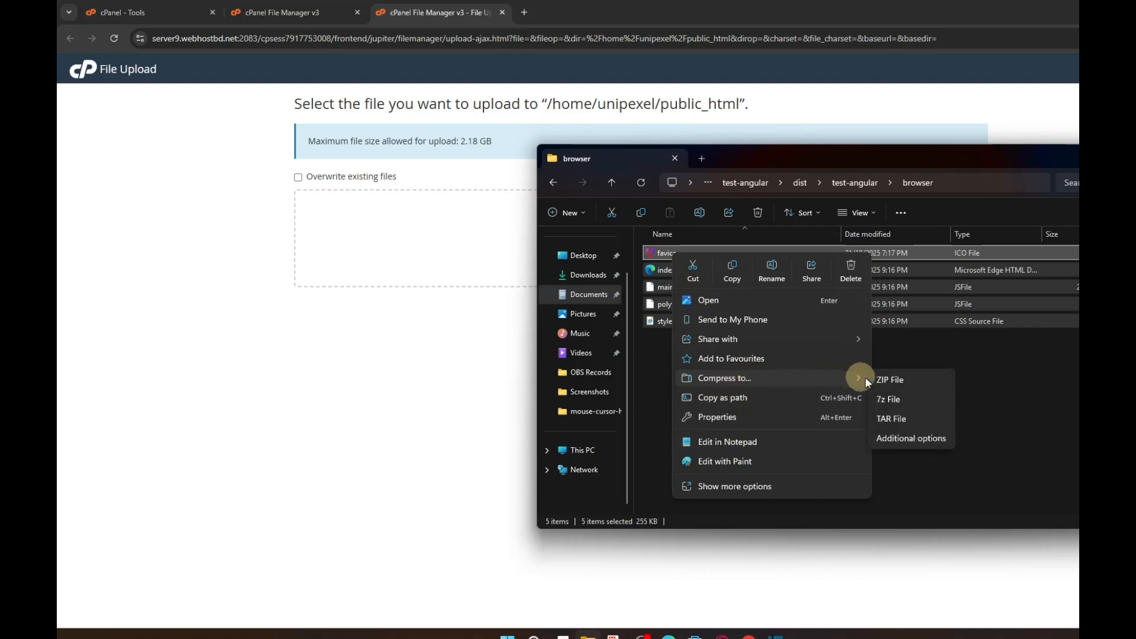
{"action": "left_click", "coordinate": [889, 379]}
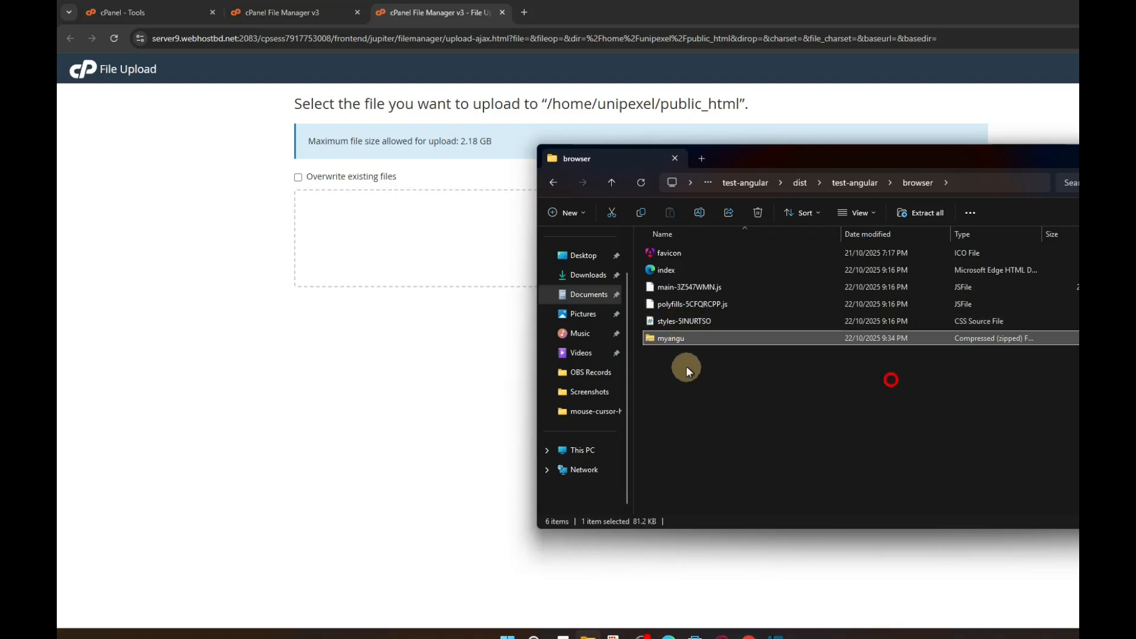
Check the contents of the myangu archive and return to the browser folder.
{"action": "left_click", "coordinate": [687, 371]}
{"action": "double_click", "coordinate": [706, 338]}
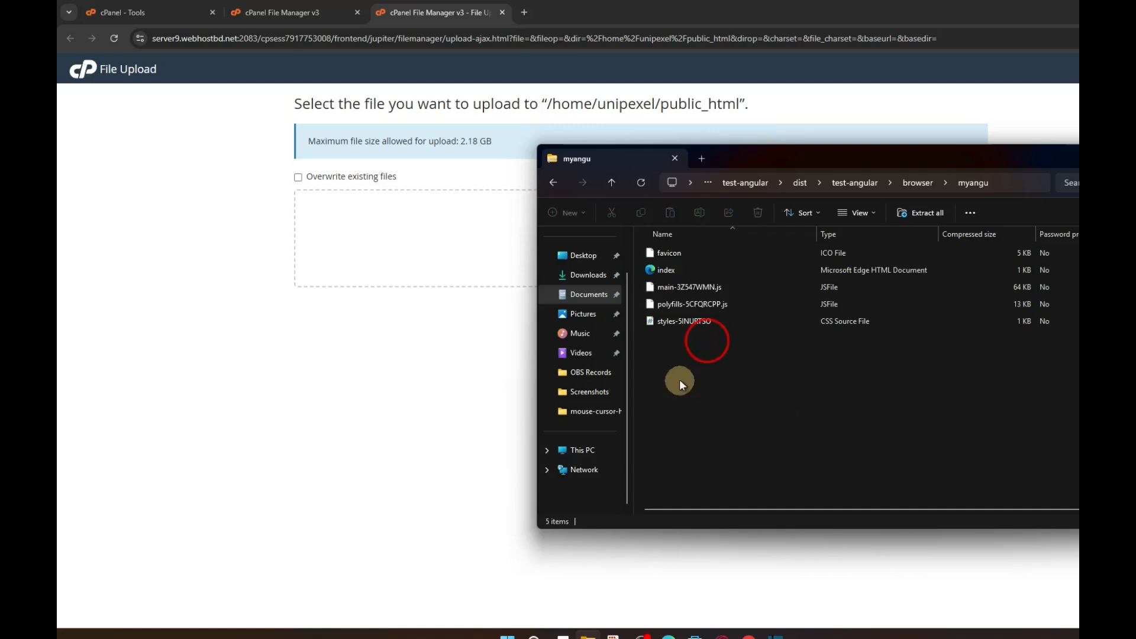
{"action": "left_click", "coordinate": [556, 182]}
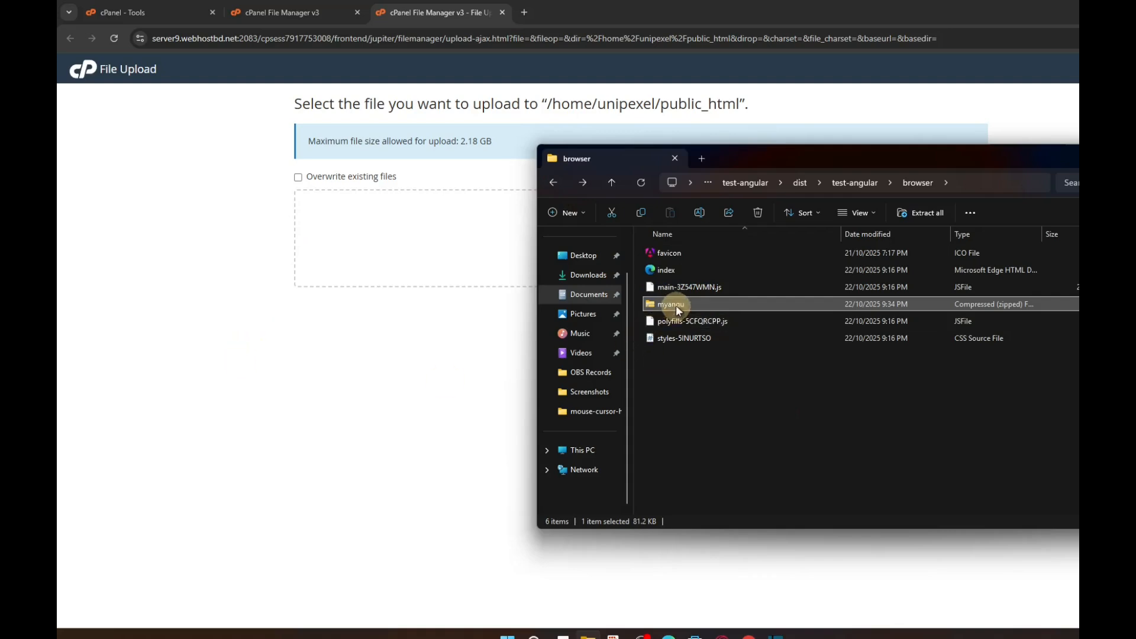
Upload the myangu ZIP archive from the browser folder to public_html and return to that directory.
{"action": "left_click_drag", "start_coordinate": [734, 155], "coordinate": [641, 303]}
{"action": "left_click", "coordinate": [272, 11]}
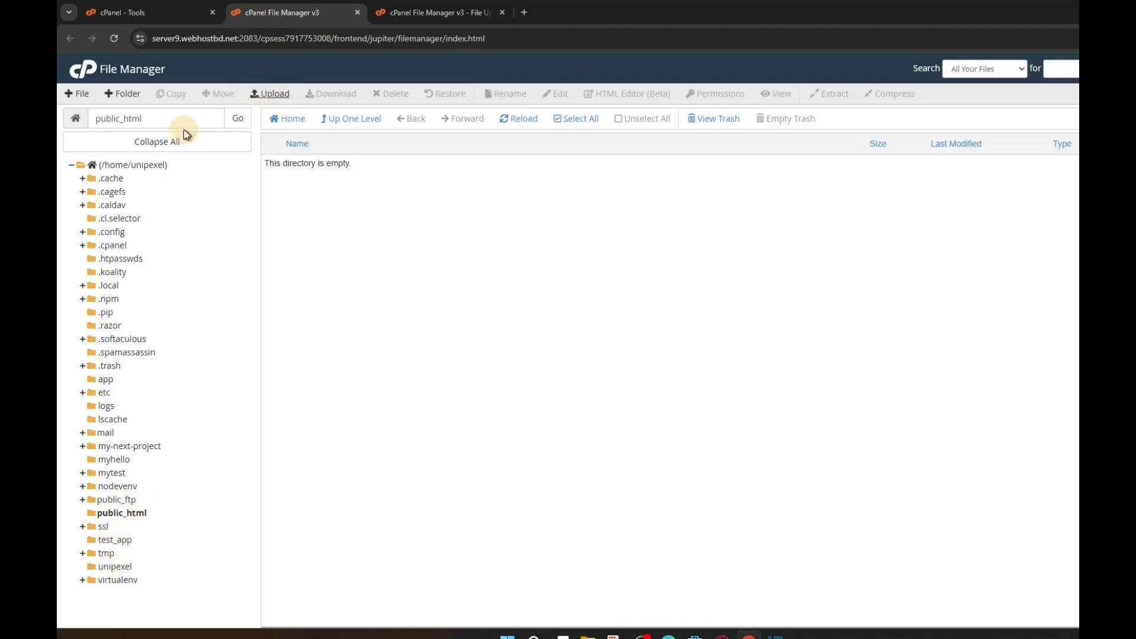
{"action": "left_click", "coordinate": [263, 94]}
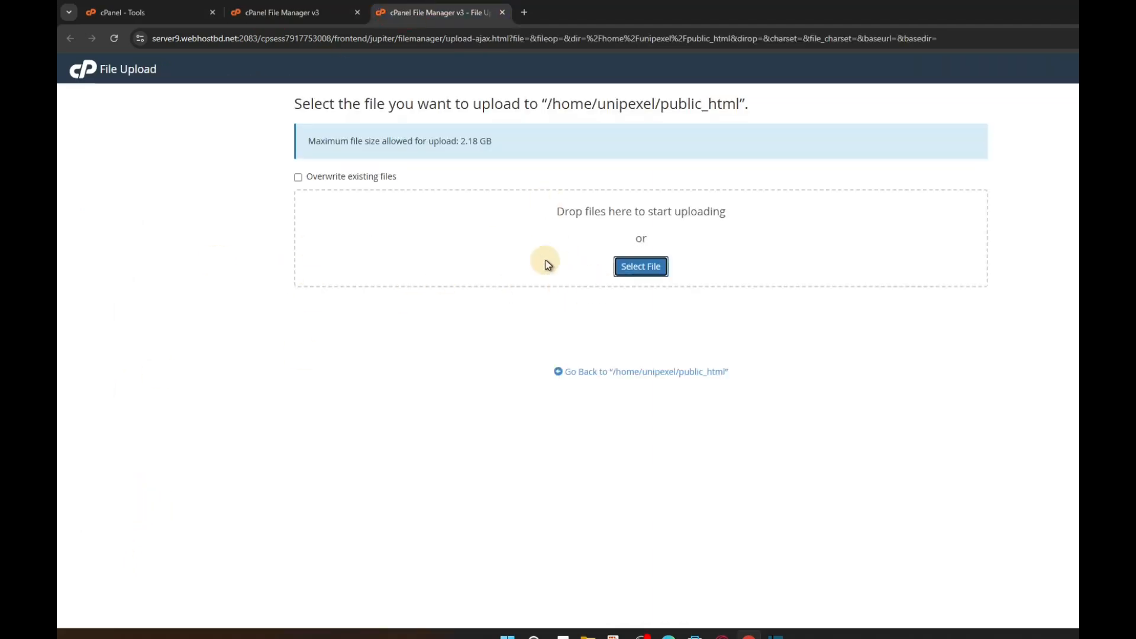
{"action": "left_click", "coordinate": [589, 635]}
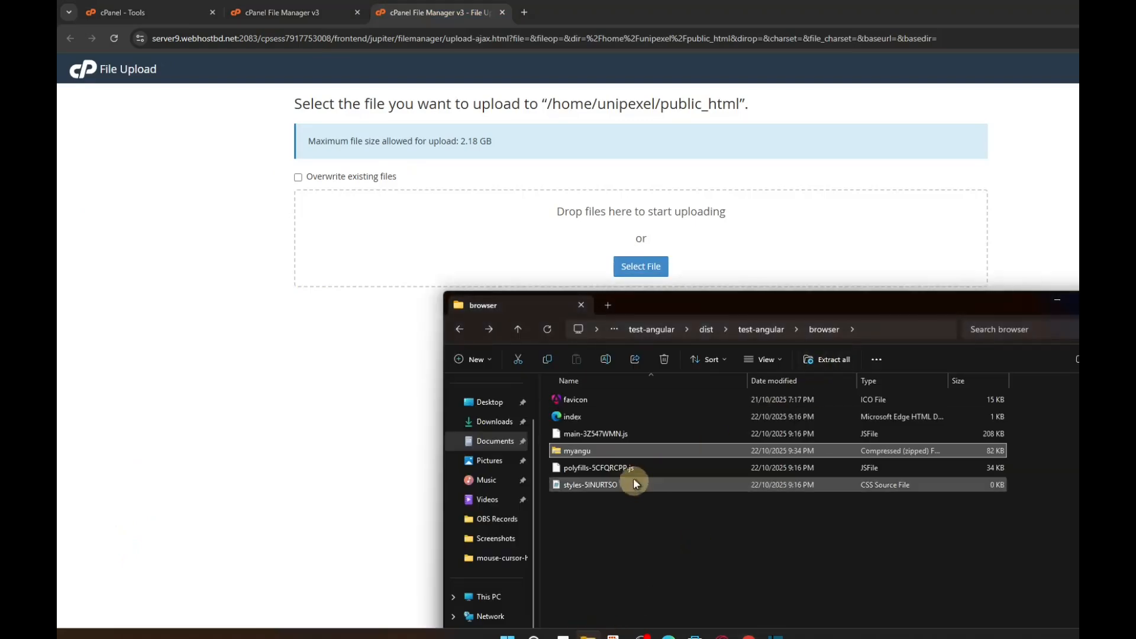
{"action": "left_click_drag", "start_coordinate": [598, 449], "coordinate": [452, 207]}
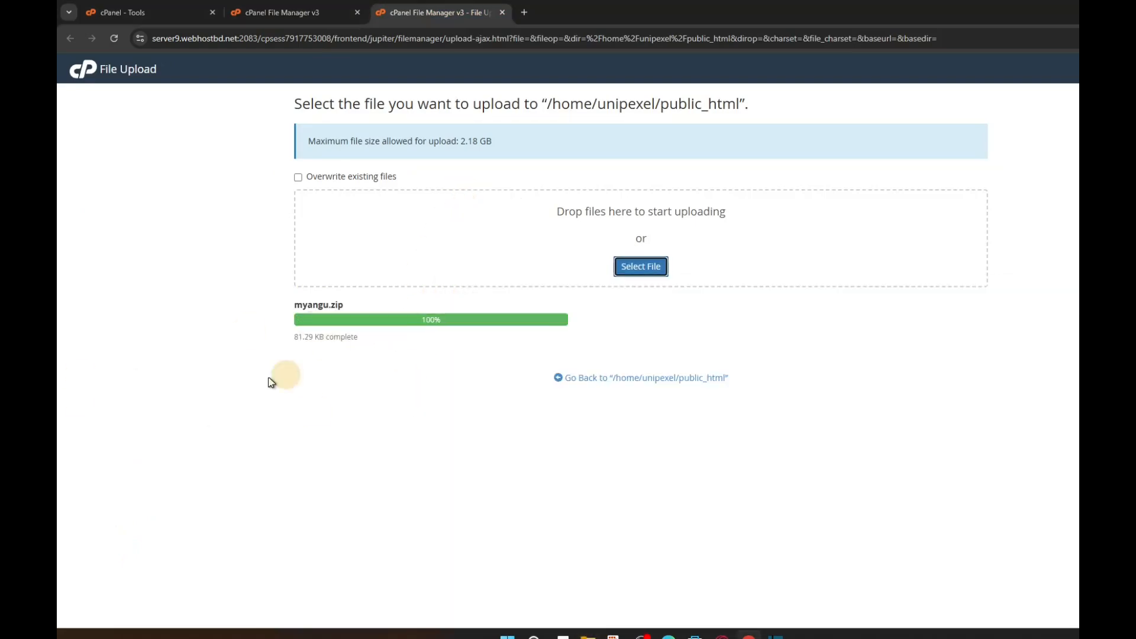
{"action": "left_click", "coordinate": [682, 379]}
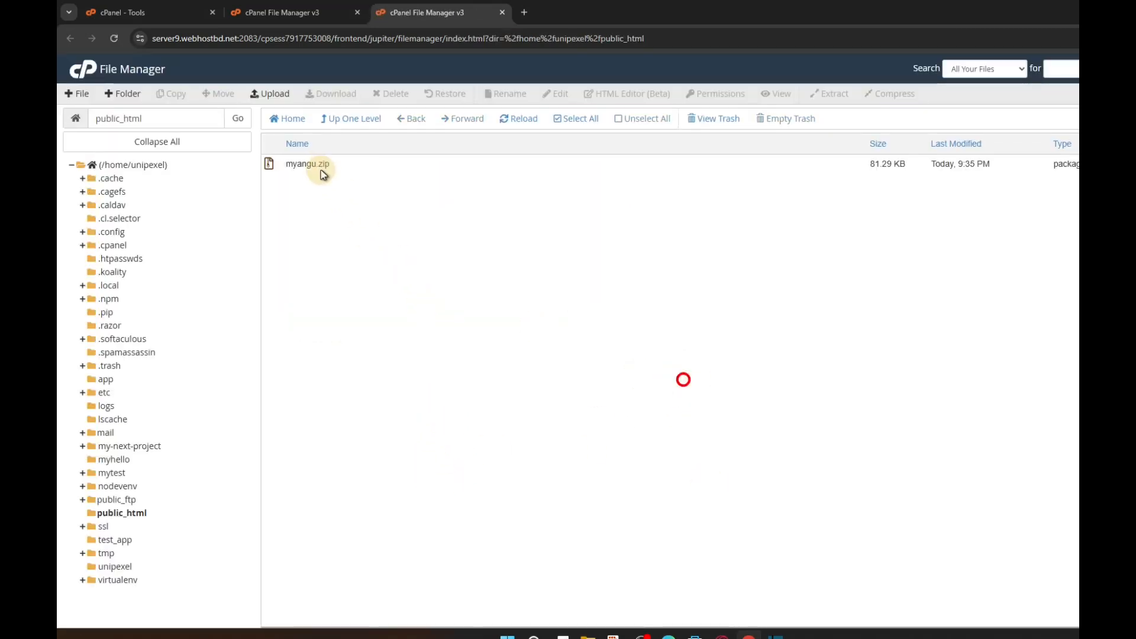
Extract myangu.zip into public_html and delete the archive from the directory.
{"action": "left_click", "coordinate": [321, 169]}
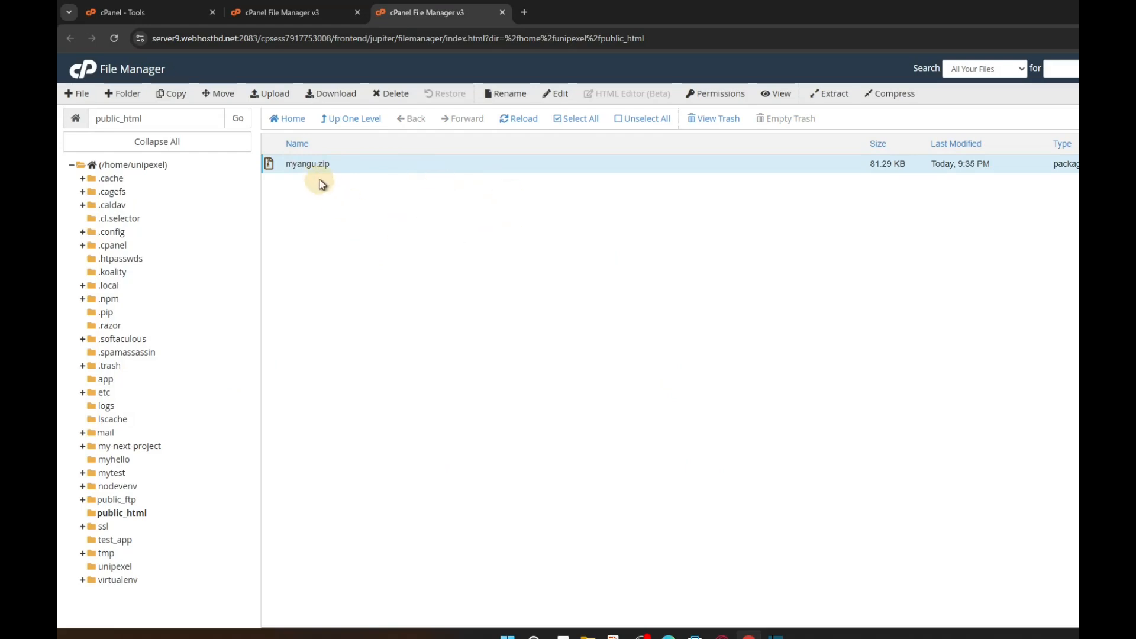
{"action": "right_click", "coordinate": [323, 165]}
{"action": "left_click", "coordinate": [355, 324]}
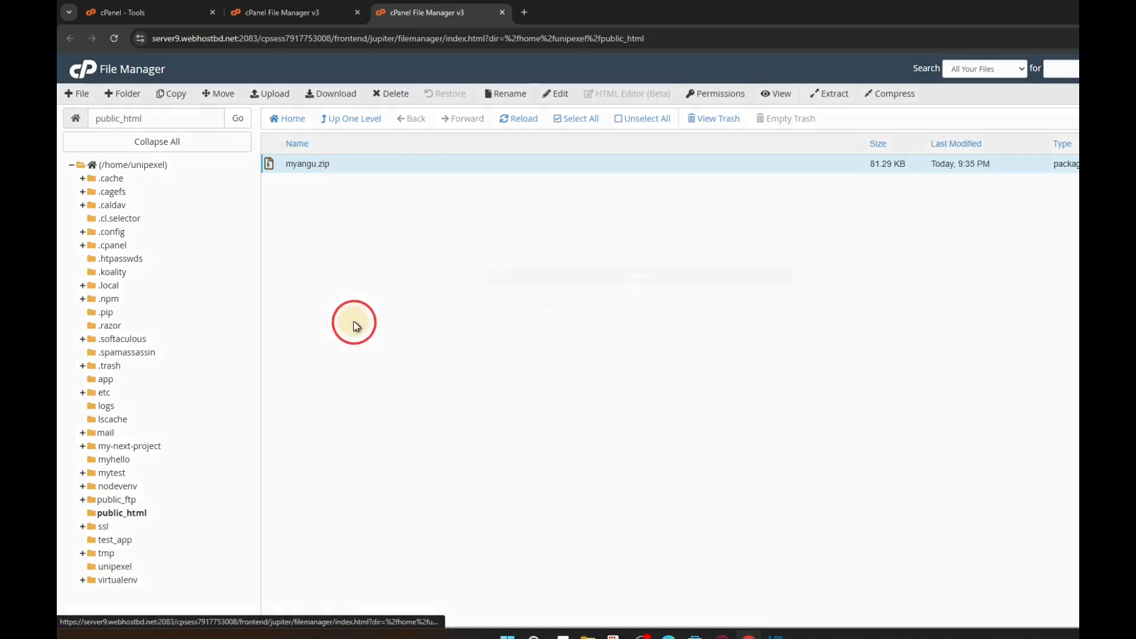
{"action": "left_click", "coordinate": [734, 402]}
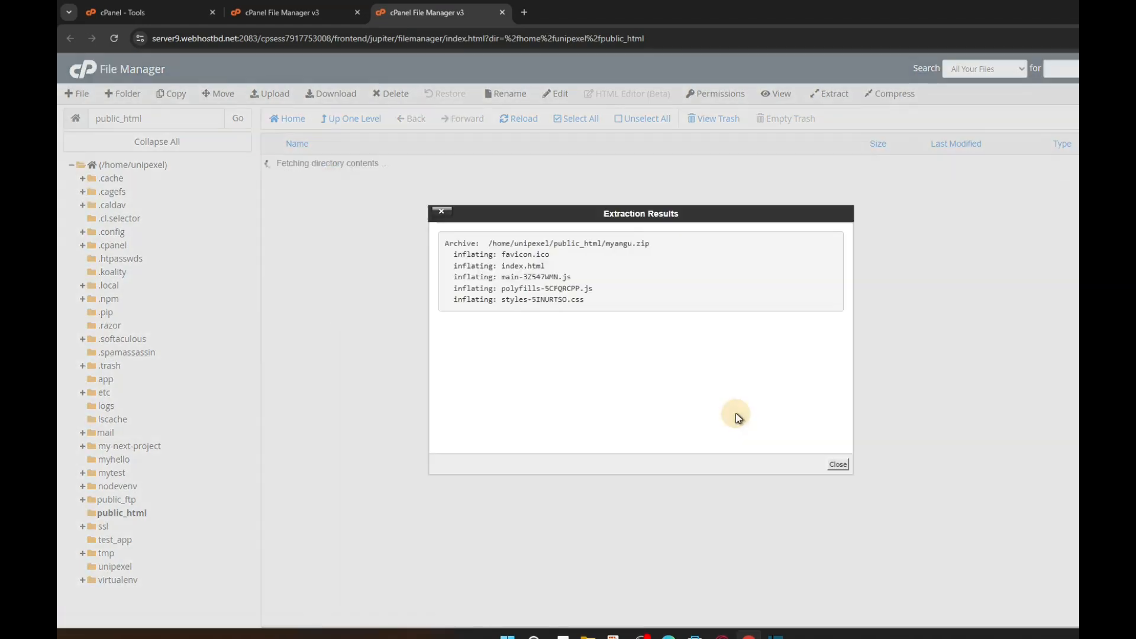
{"action": "left_click", "coordinate": [838, 464]}
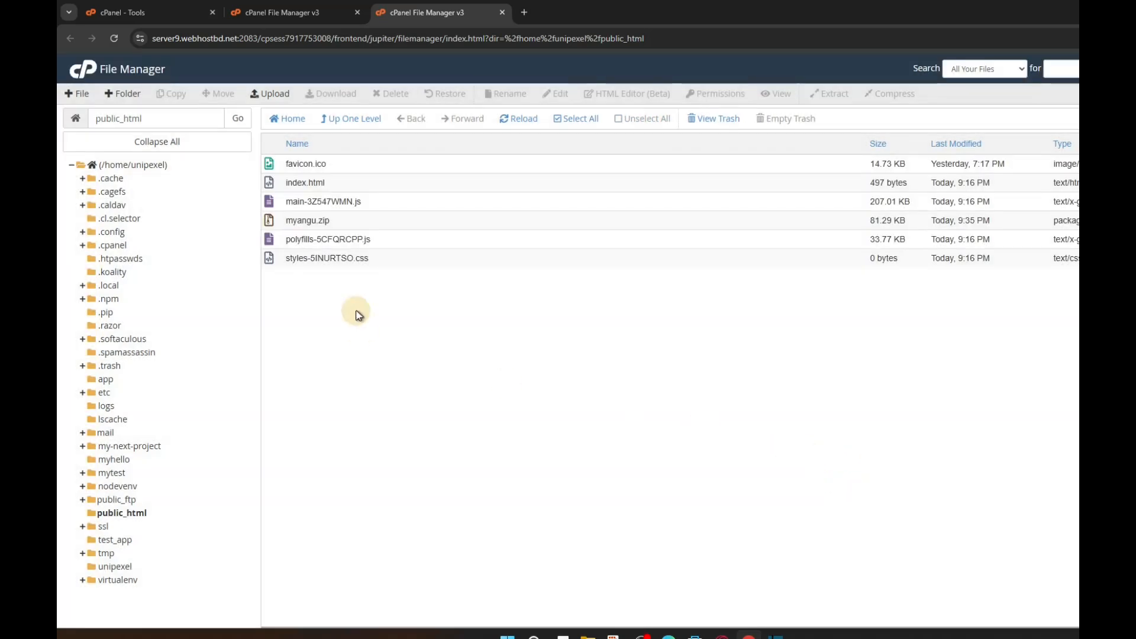
{"action": "left_click", "coordinate": [335, 343]}
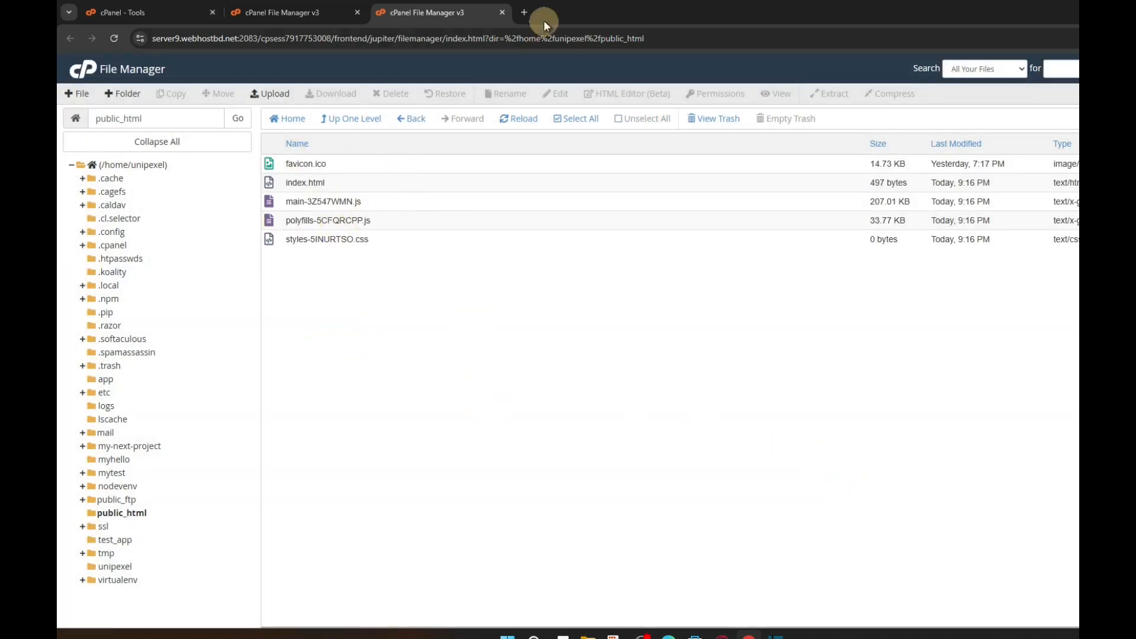
Load unipexel.com in a new browser tab to check the live site, and close that tab.
{"action": "left_click", "coordinate": [524, 13]}
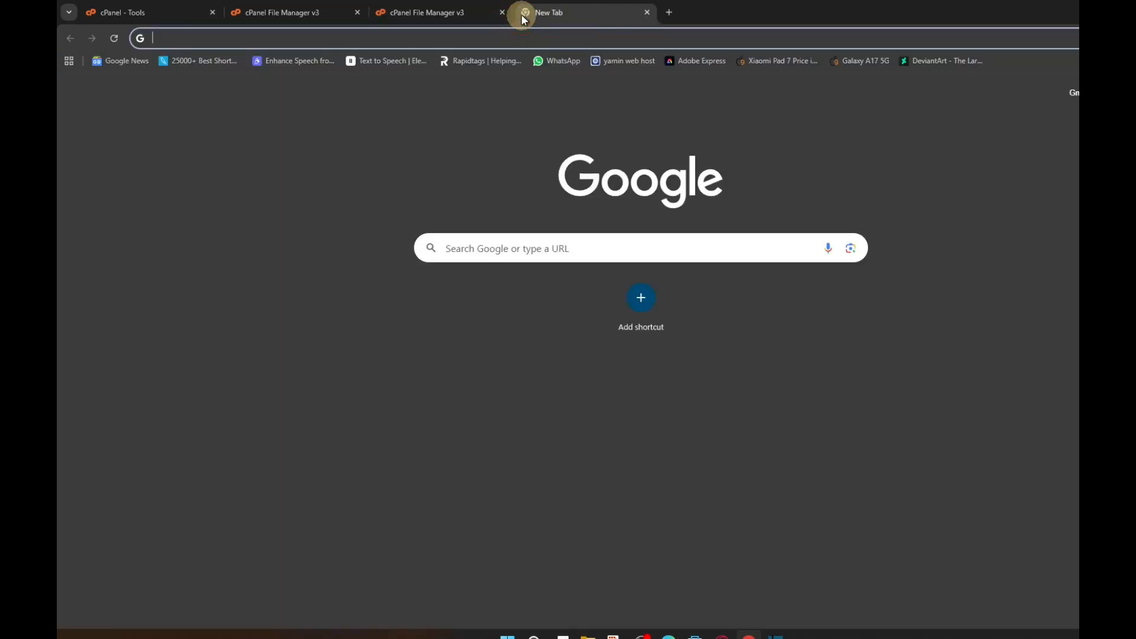
{"action": "type", "text": "uni"}
{"action": "key", "text": "Return"}
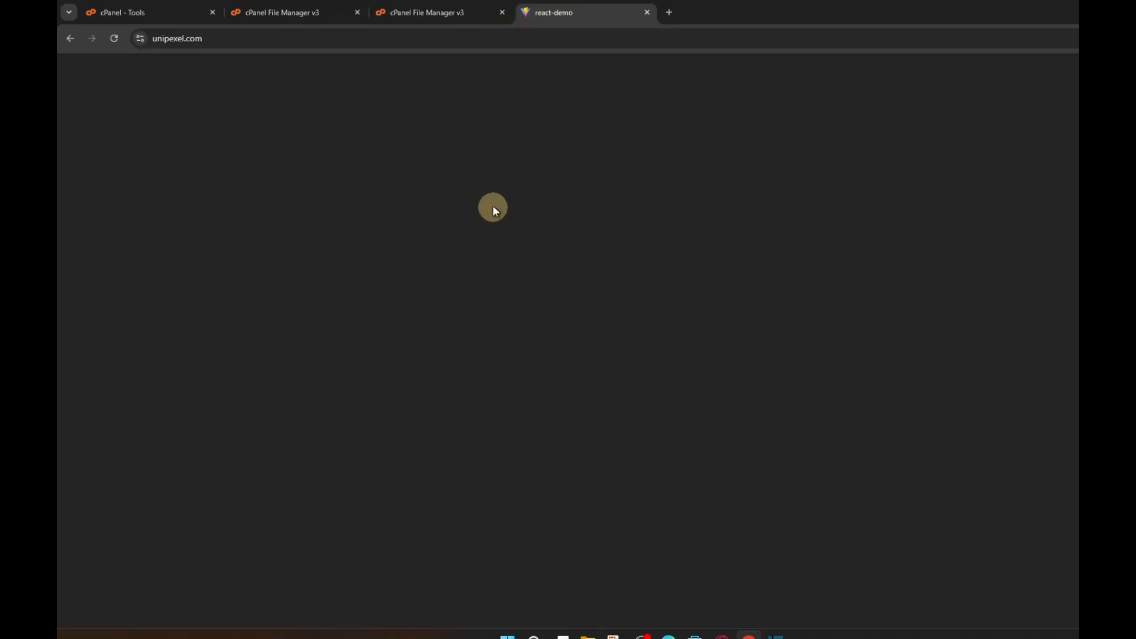
{"action": "key", "text": "ctrl+w"}
Open the index file from the local browser folder in Notepad and enlarge its text to examine the code.
{"action": "left_click", "coordinate": [305, 183]}
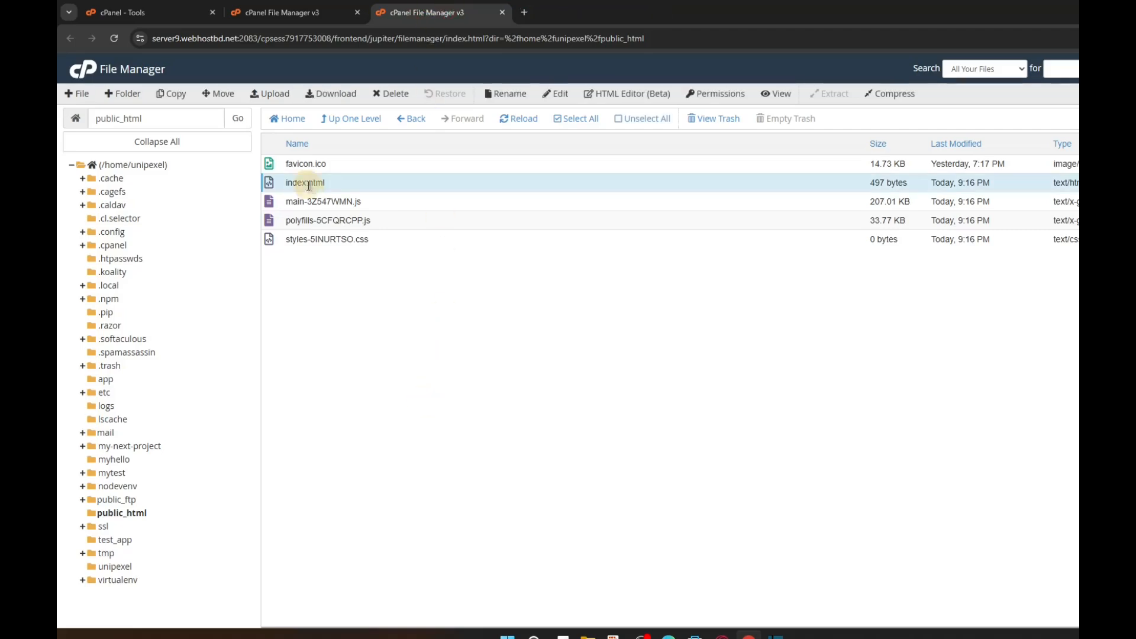
{"action": "left_click", "coordinate": [589, 636]}
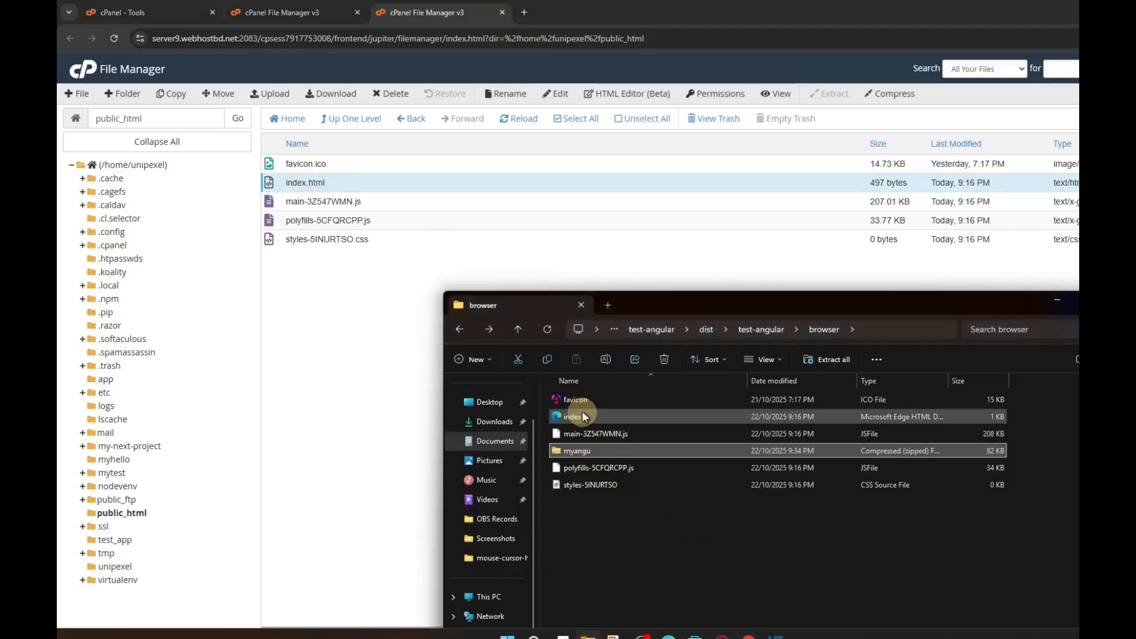
{"action": "right_click", "coordinate": [574, 414]}
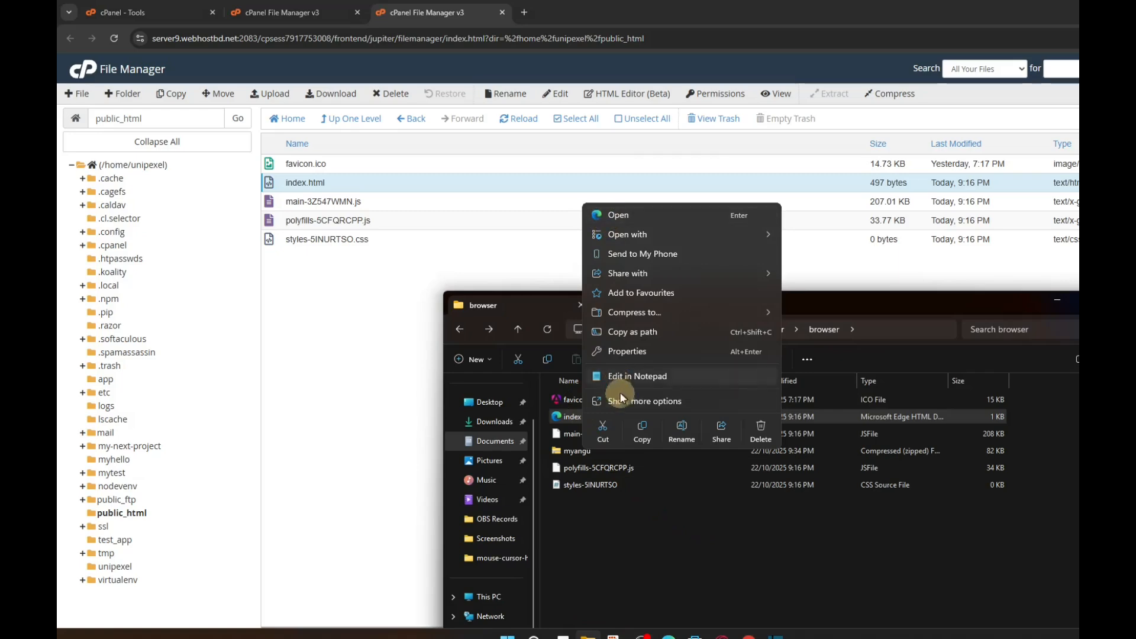
{"action": "left_click", "coordinate": [629, 376]}
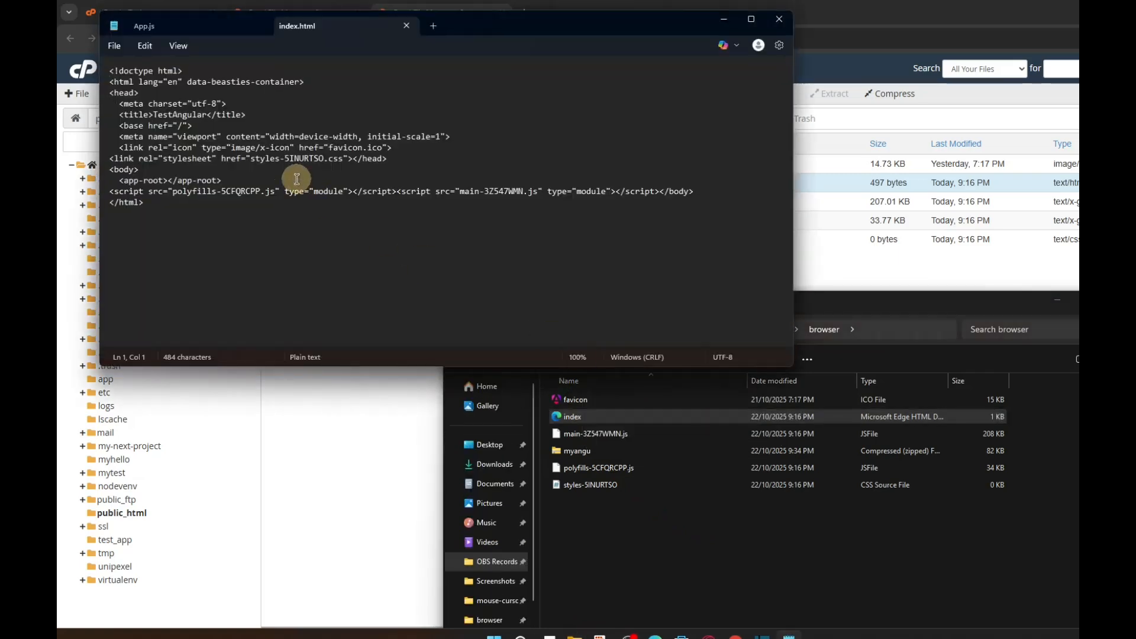
{"action": "scroll", "coordinate": [278, 220], "scroll_direction": "up", "scroll_amount": 5}
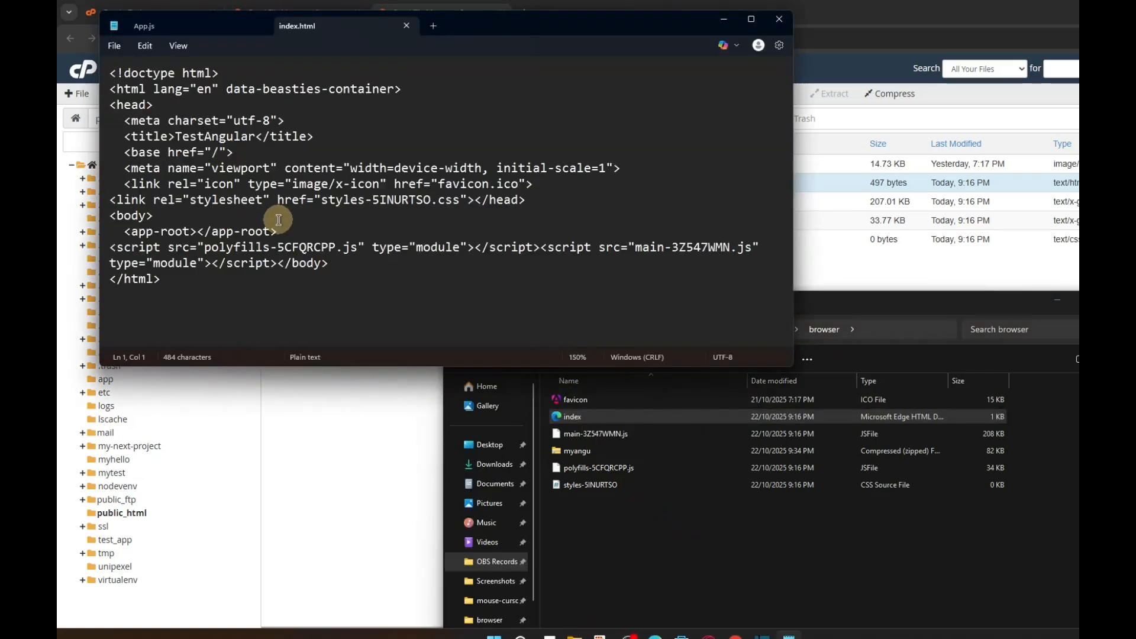
{"action": "scroll", "coordinate": [168, 277], "scroll_direction": "up", "scroll_amount": 1}
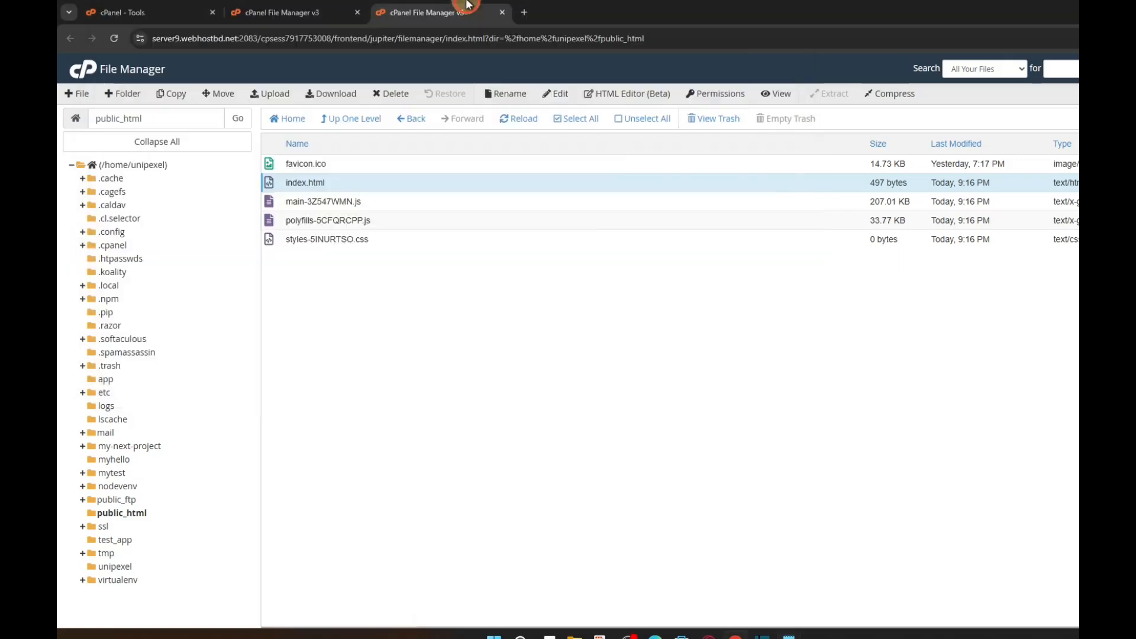
Return to the web browser and load unipexel.com again in a new tab.
{"action": "left_click", "coordinate": [467, 8]}
{"action": "left_click", "coordinate": [524, 13]}
{"action": "key", "text": "BackSpace"}
{"action": "key", "text": "BackSpace"}
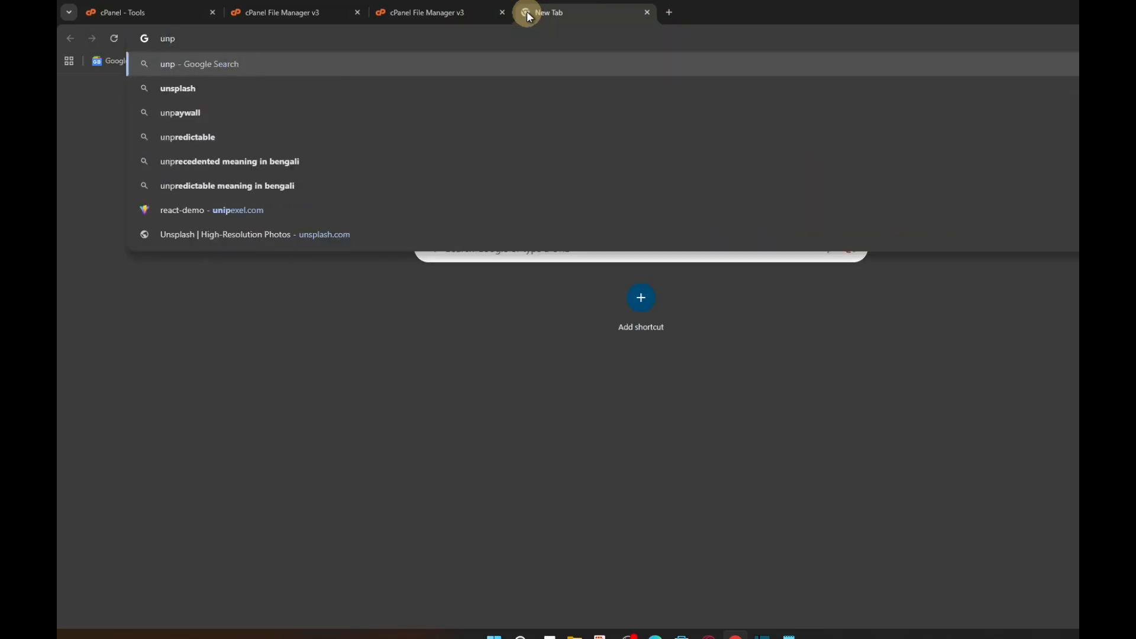
{"action": "type", "text": "ni"}
{"action": "key", "text": "Return"}
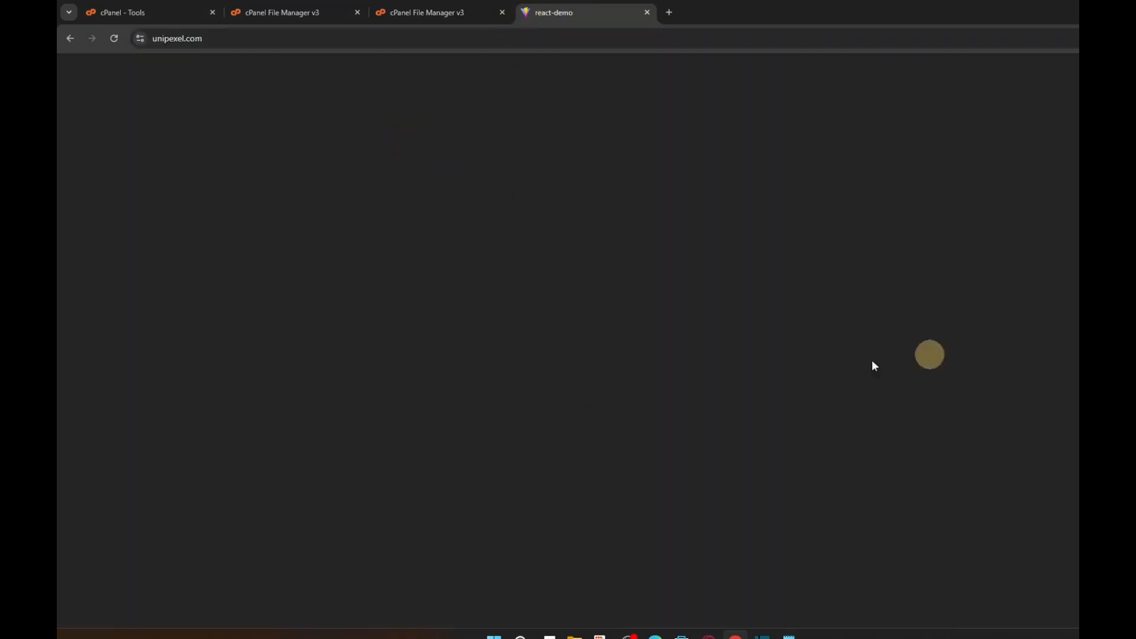
Minimize the Notepad copy and open index.html from public_html in the File Manager's code editor.
{"action": "left_click", "coordinate": [789, 636]}
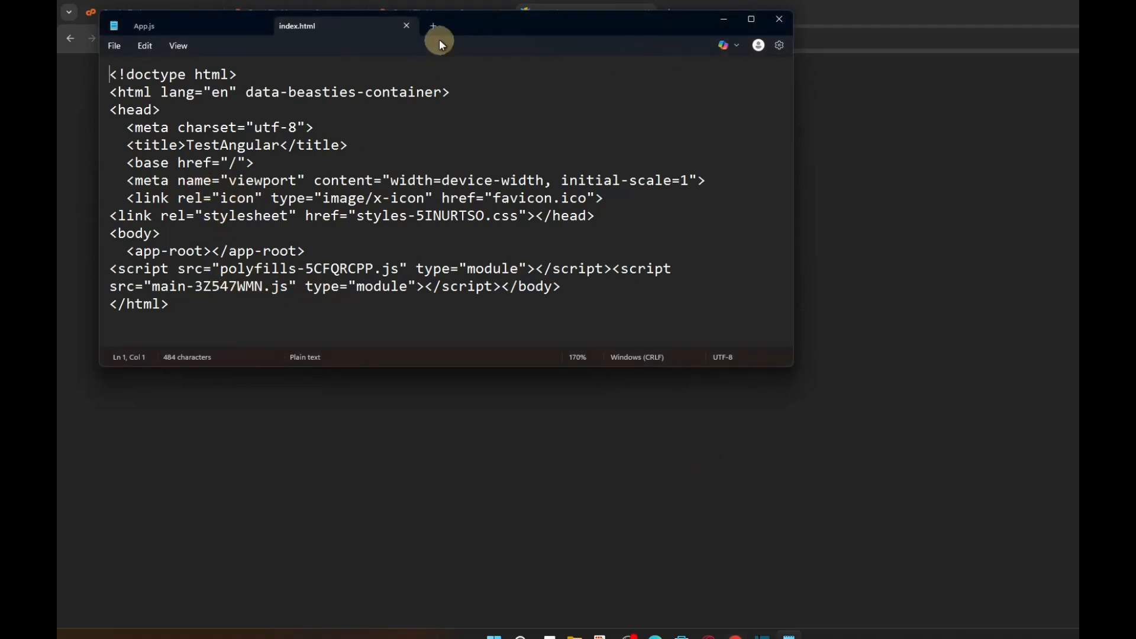
{"action": "left_click", "coordinate": [722, 19]}
{"action": "left_click", "coordinate": [390, 12]}
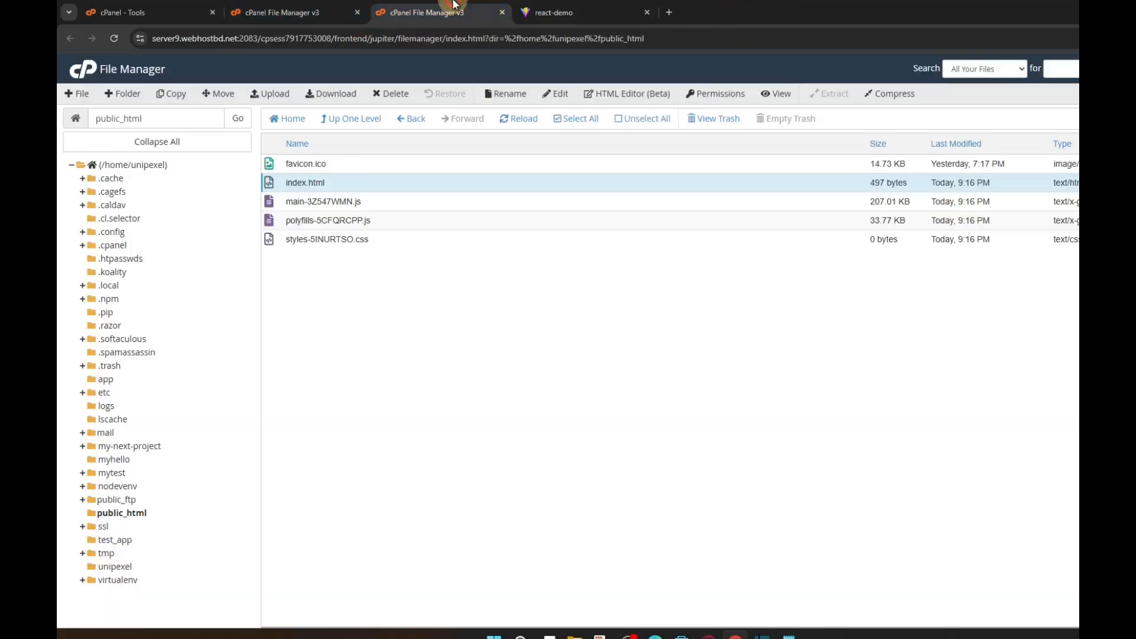
{"action": "left_click", "coordinate": [315, 185]}
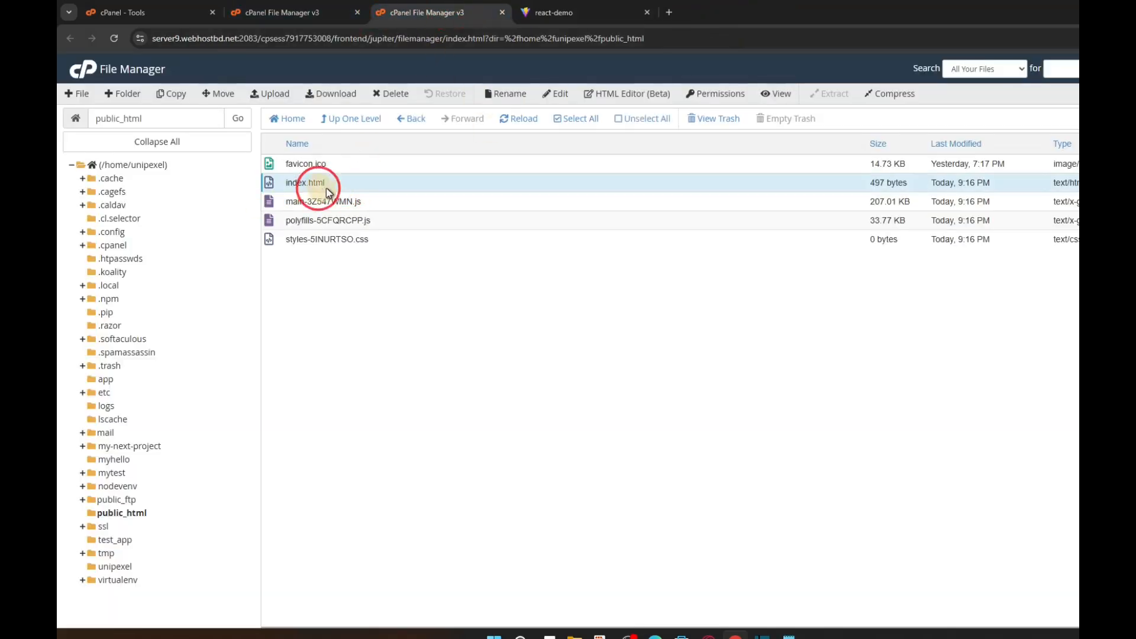
{"action": "left_click", "coordinate": [555, 92]}
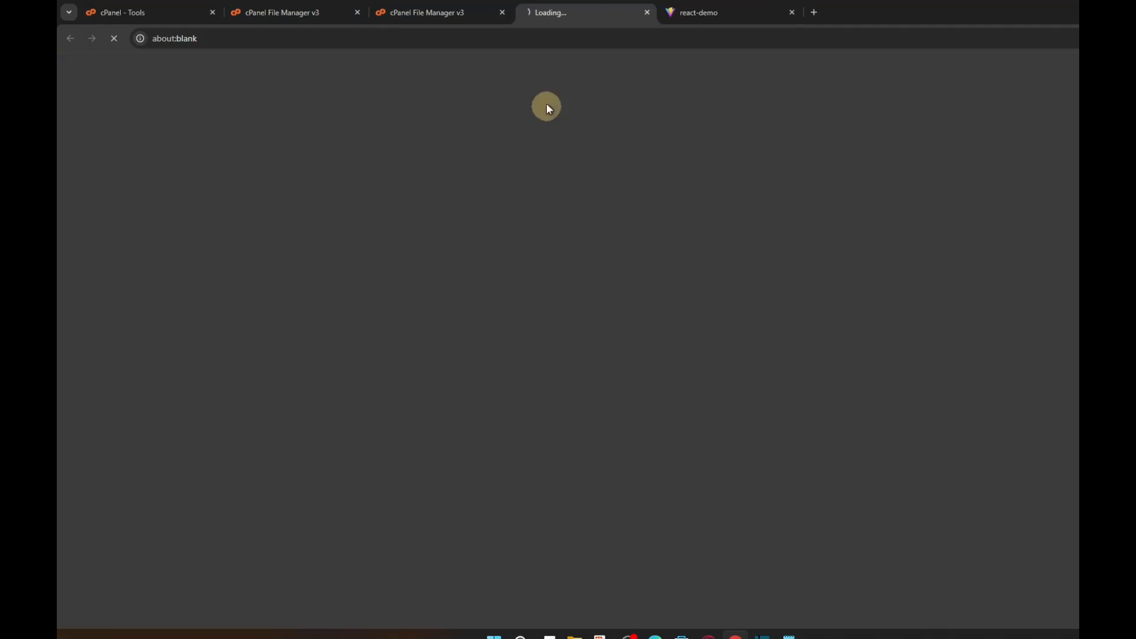
Add <h1>Hello MyAngu is live now!</h1> below the opening body tag, leaving a blank line between, and save index.html.
{"action": "left_click", "coordinate": [156, 273]}
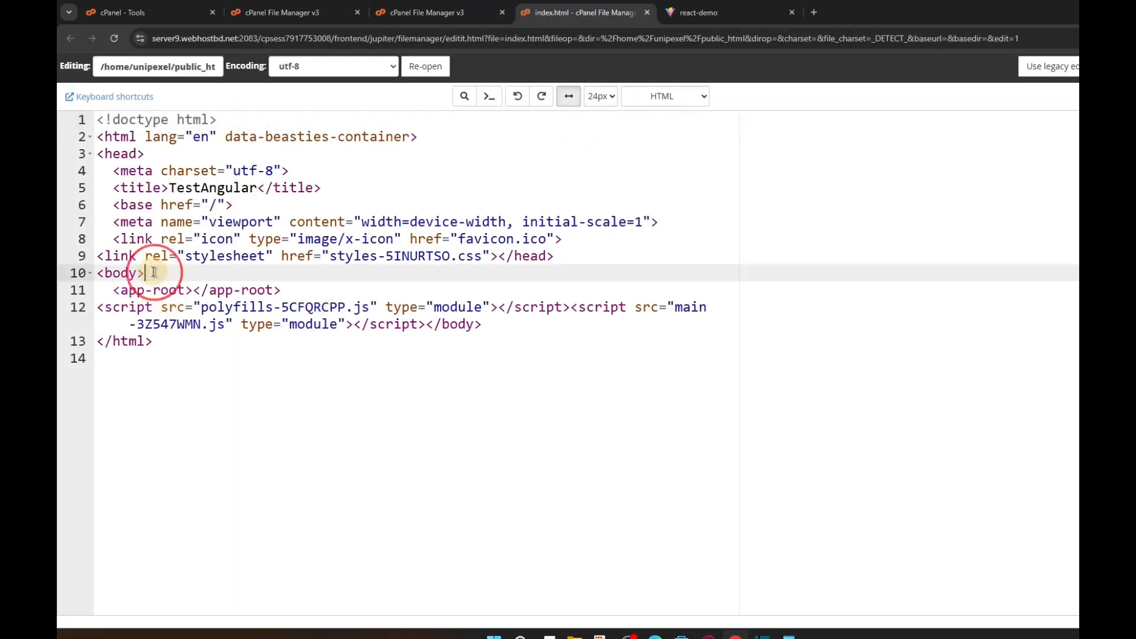
{"action": "key", "text": "Return"}
{"action": "key", "text": "Return"}
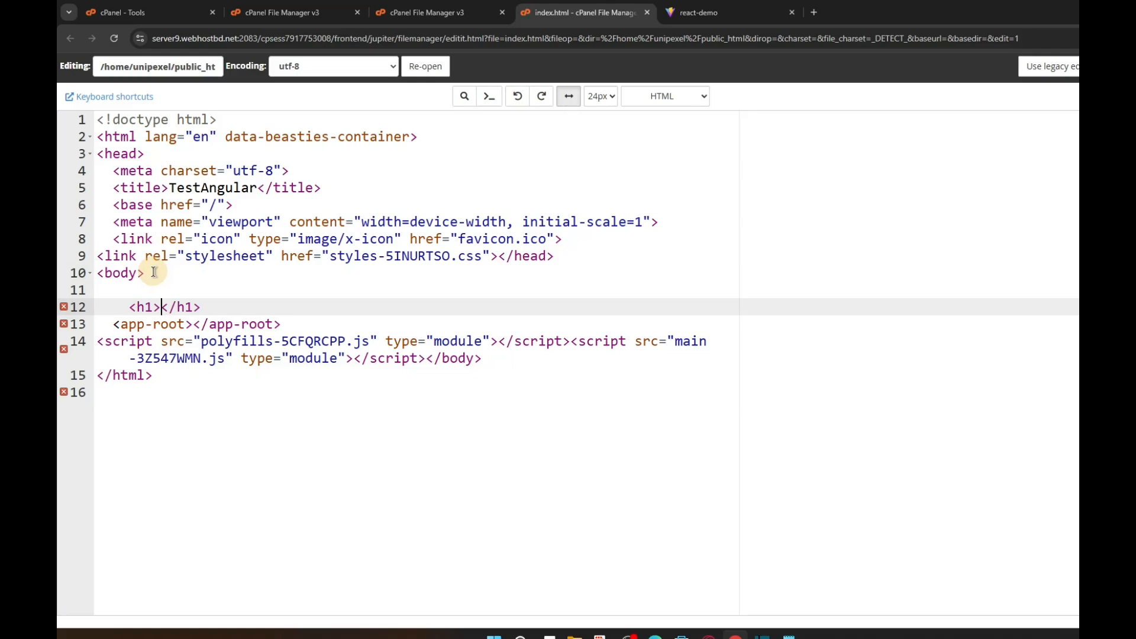
{"action": "type", "text": "Thi"}
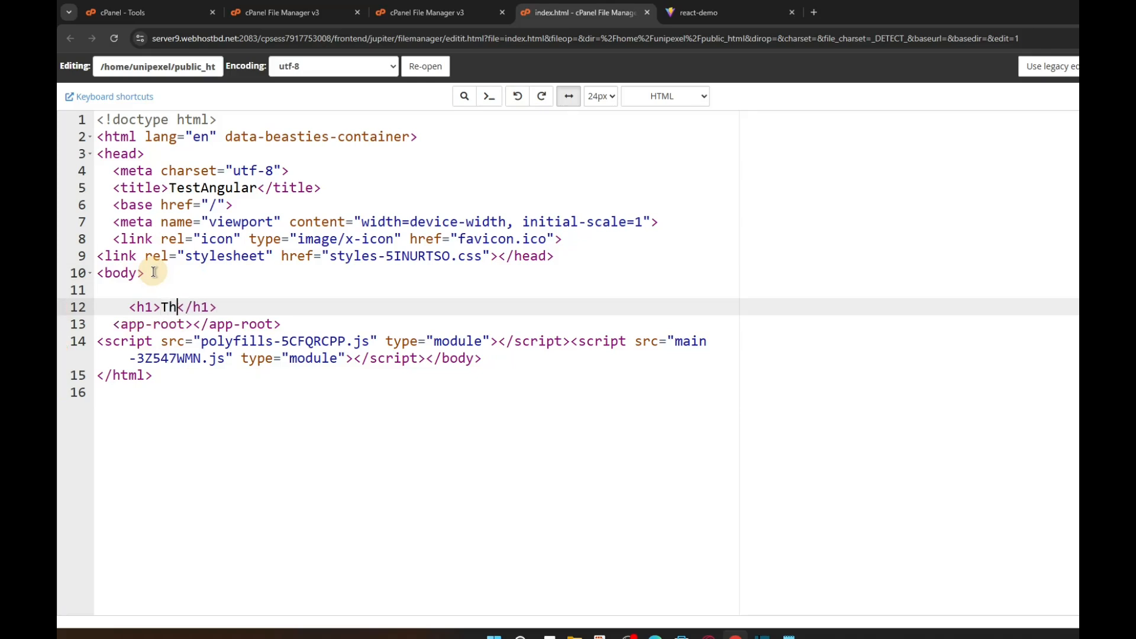
{"action": "key", "text": "BackSpace"}
{"action": "key", "text": "BackSpace"}
{"action": "key", "text": "BackSpace"}
{"action": "type", "text": "Hell"}
{"action": "type", "text": "o ANgu"}
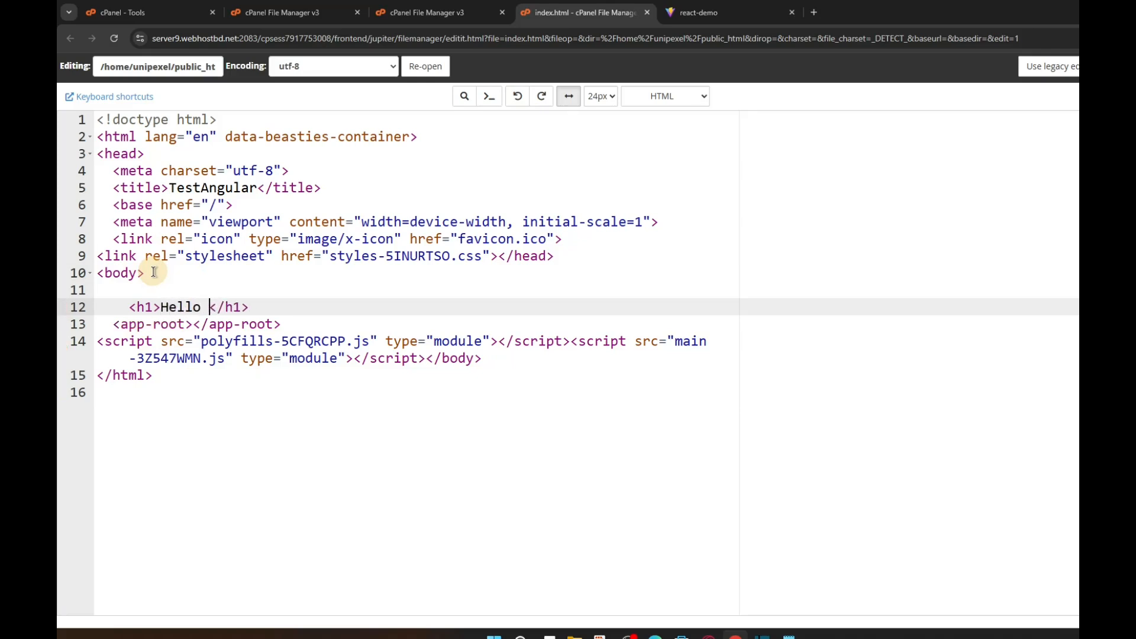
{"action": "key", "text": "BackSpace"}
{"action": "key", "text": "BackSpace"}
{"action": "key", "text": "BackSpace"}
{"action": "key", "text": "BackSpace"}
{"action": "type", "text": "MyAngu"}
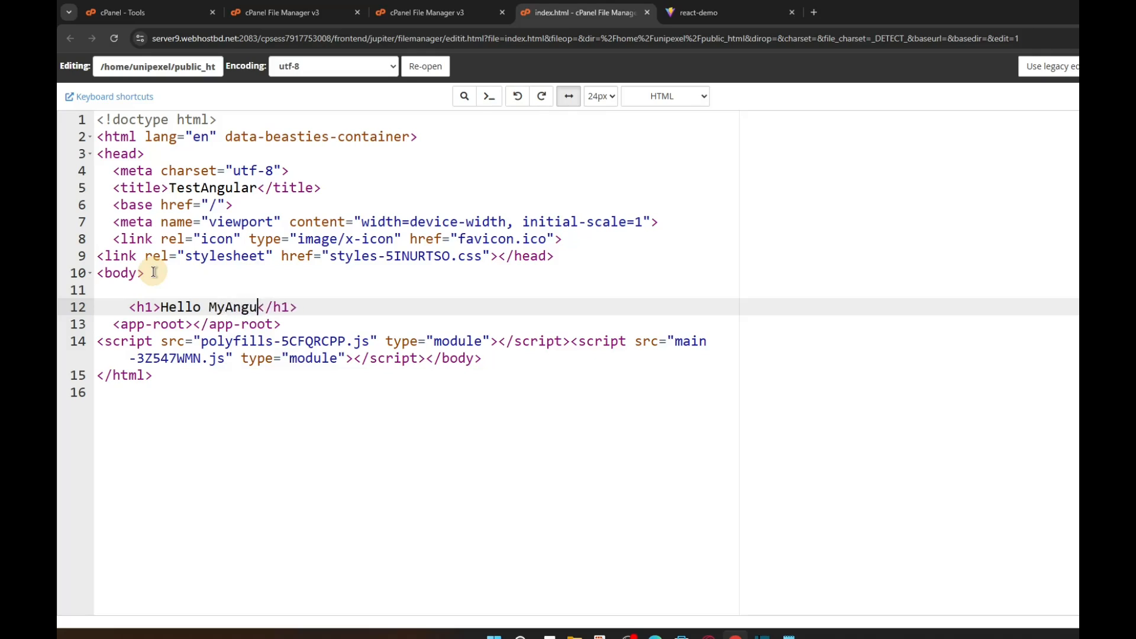
{"action": "type", "text": " is live now!"}
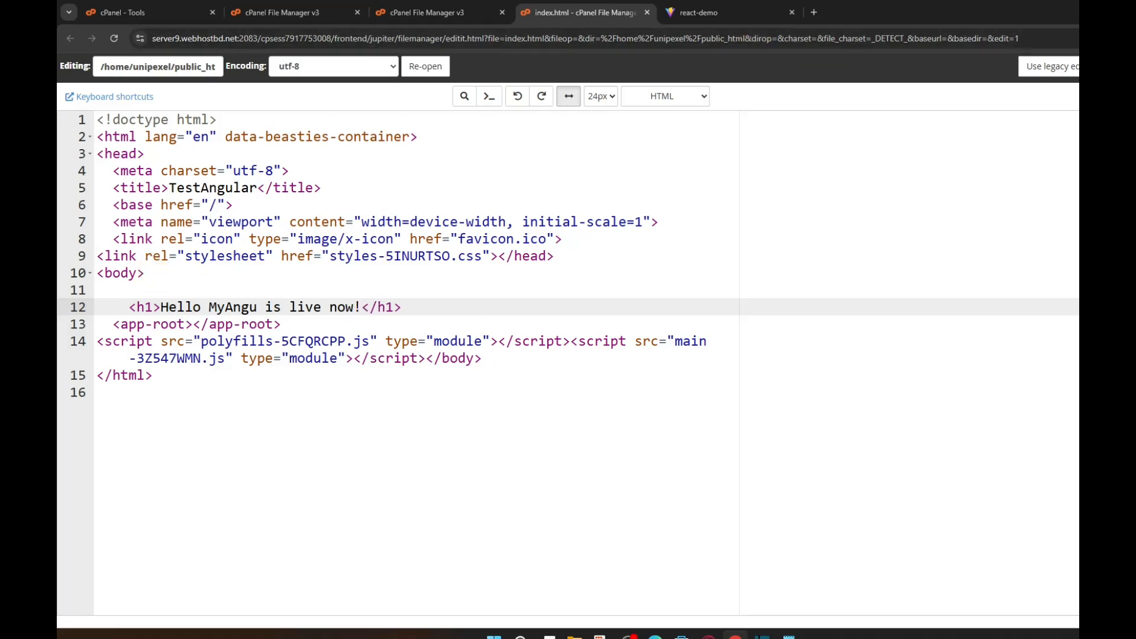
{"action": "key", "text": "ctrl+s"}
Reload unipexel.com to check the added heading on the live page, and return to the index.html editor.
{"action": "left_click", "coordinate": [710, 12]}
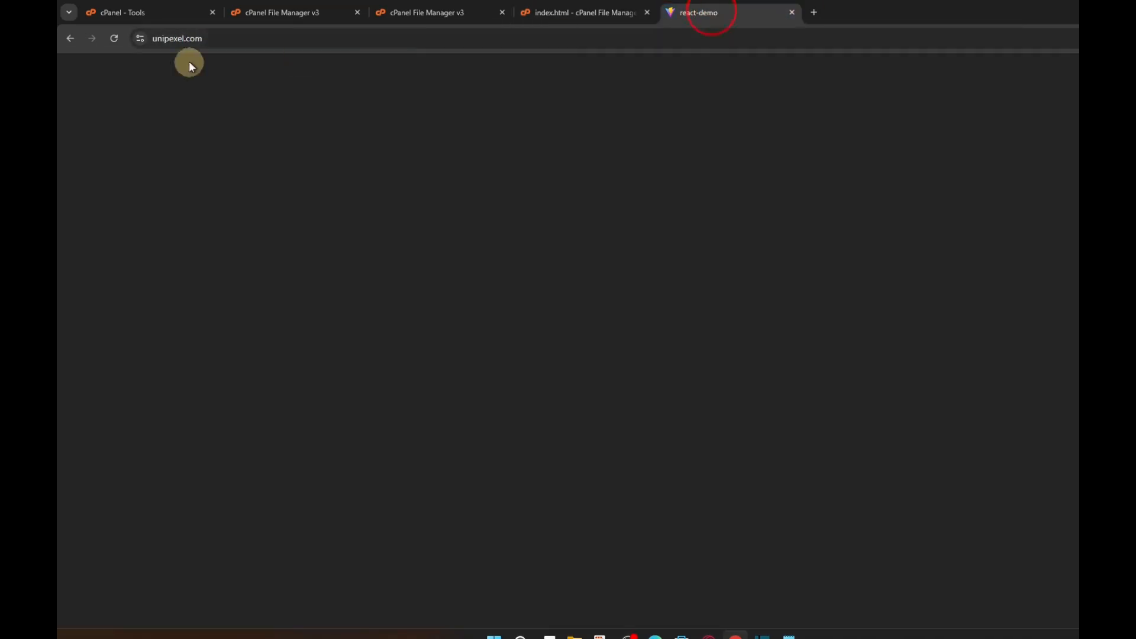
{"action": "left_click", "coordinate": [109, 44]}
{"action": "left_click_drag", "start_coordinate": [66, 78], "coordinate": [331, 84]}
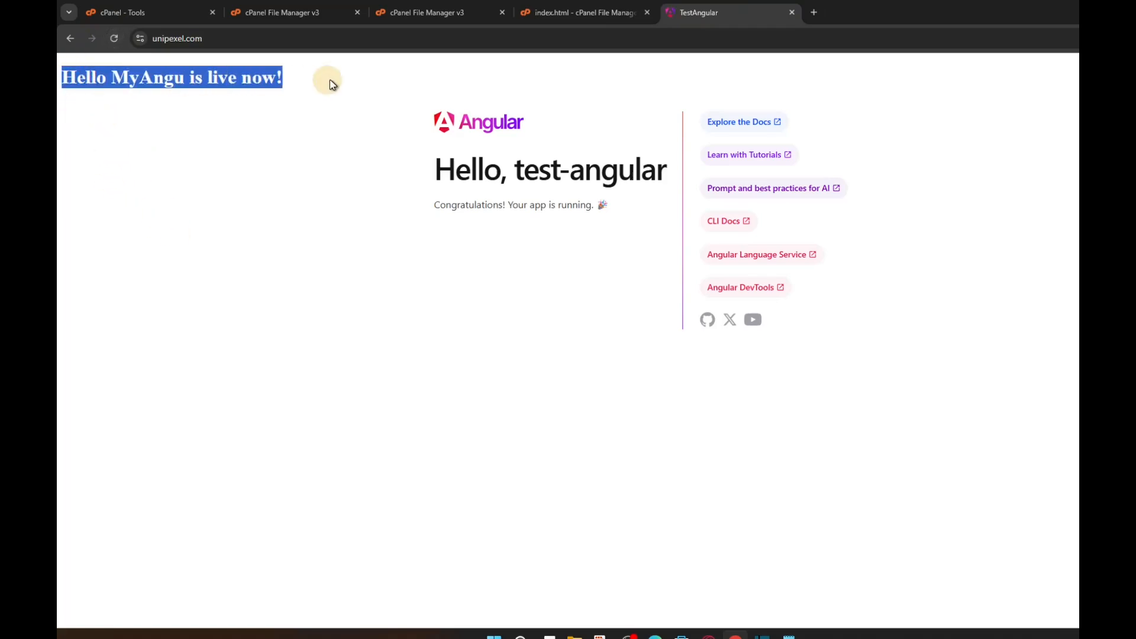
{"action": "left_click", "coordinate": [238, 284]}
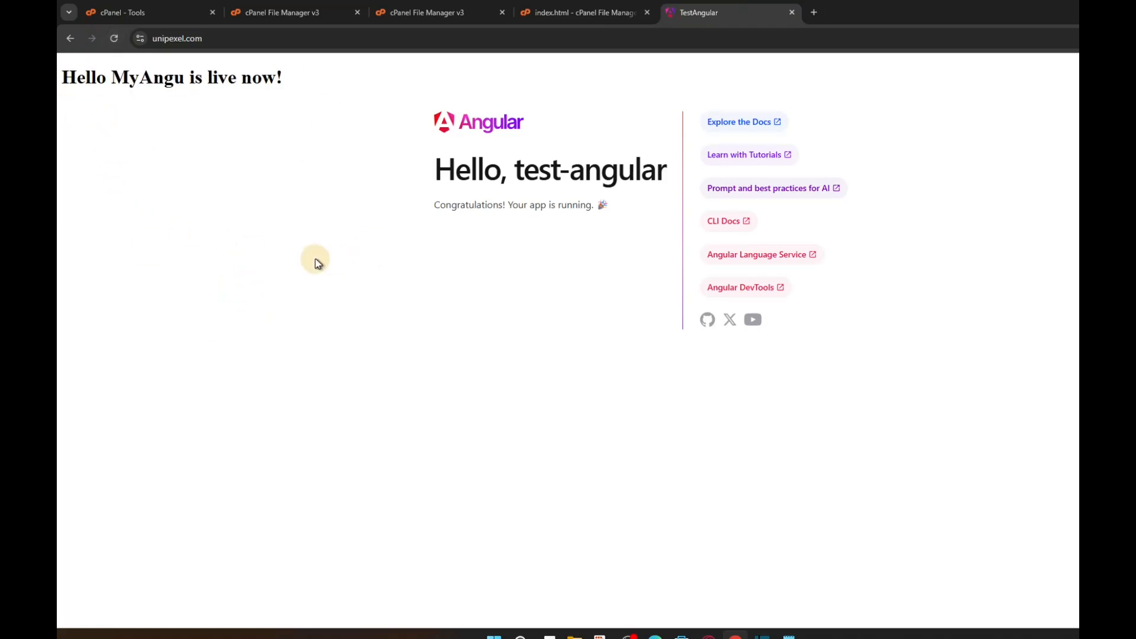
{"action": "left_click", "coordinate": [555, 12]}
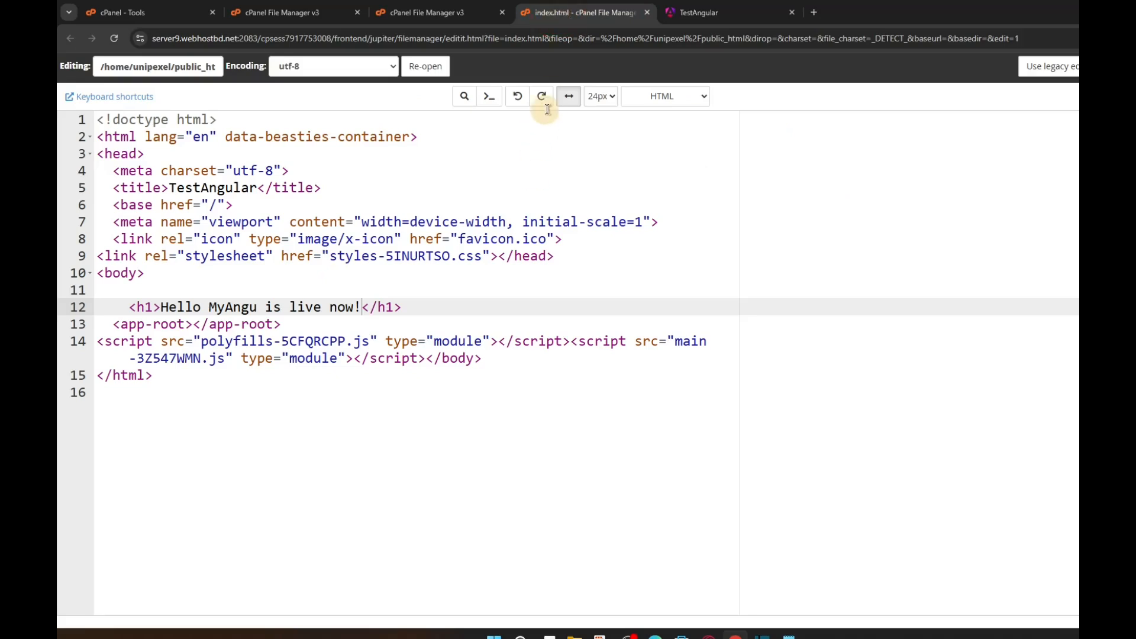